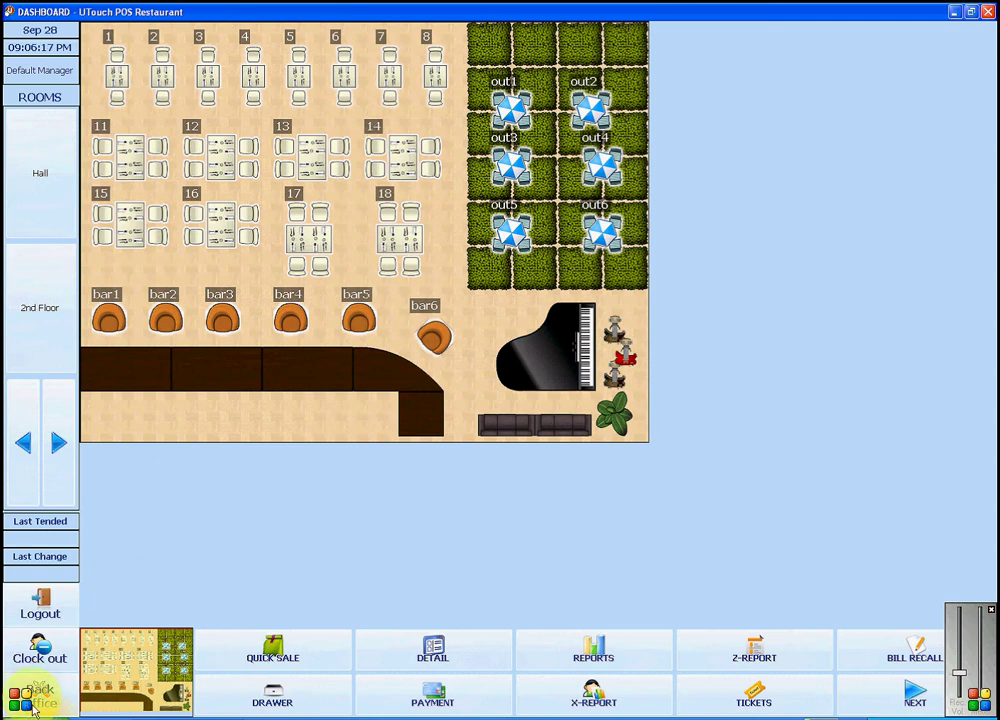
Step: Open the menu management from the back office settings
click(33, 700)
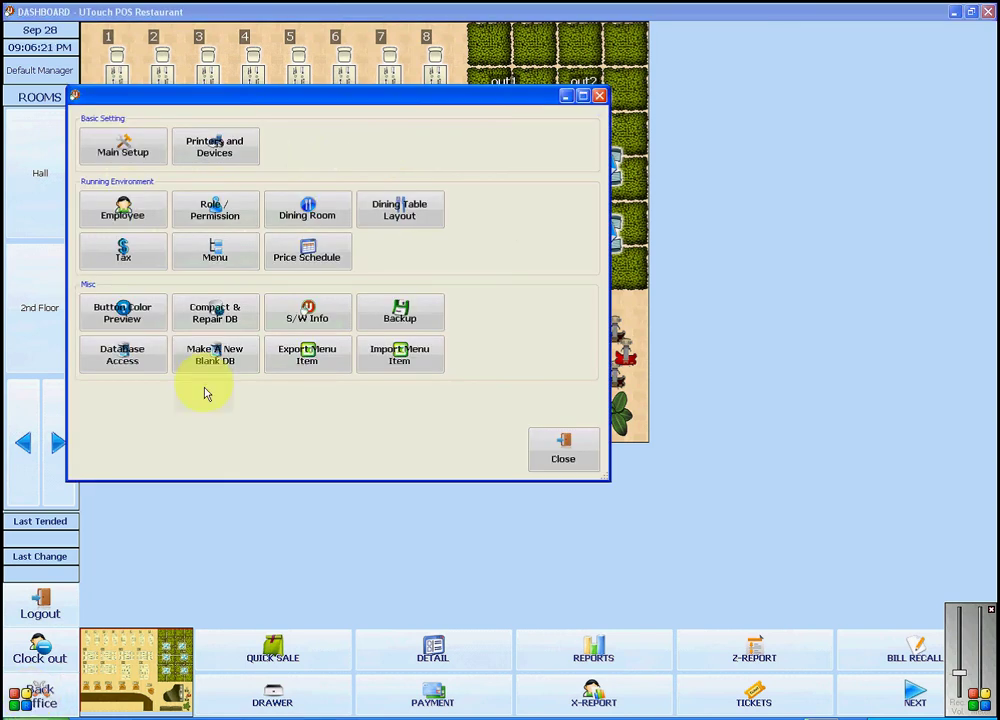
click(208, 266)
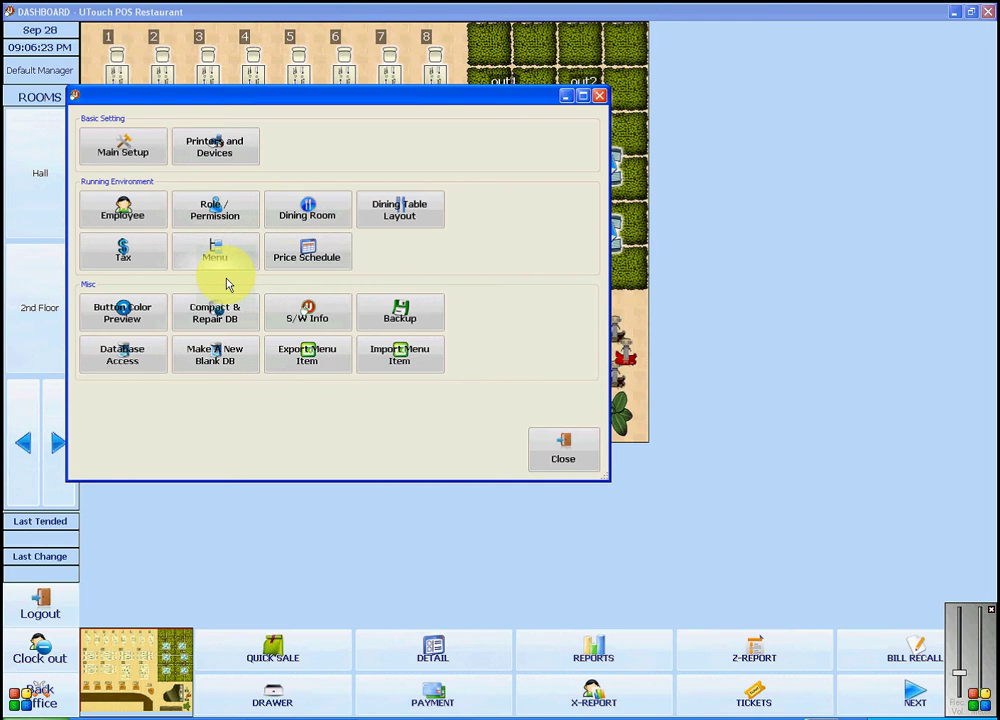
click(212, 258)
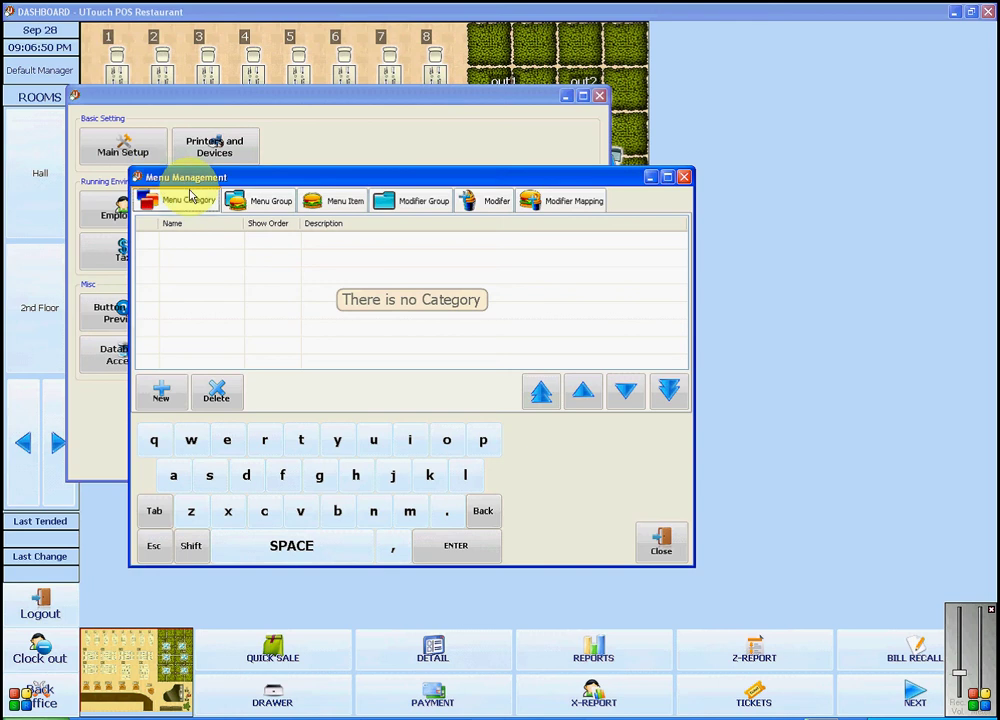
Step: Add a new menu category and name it "test"
click(173, 399)
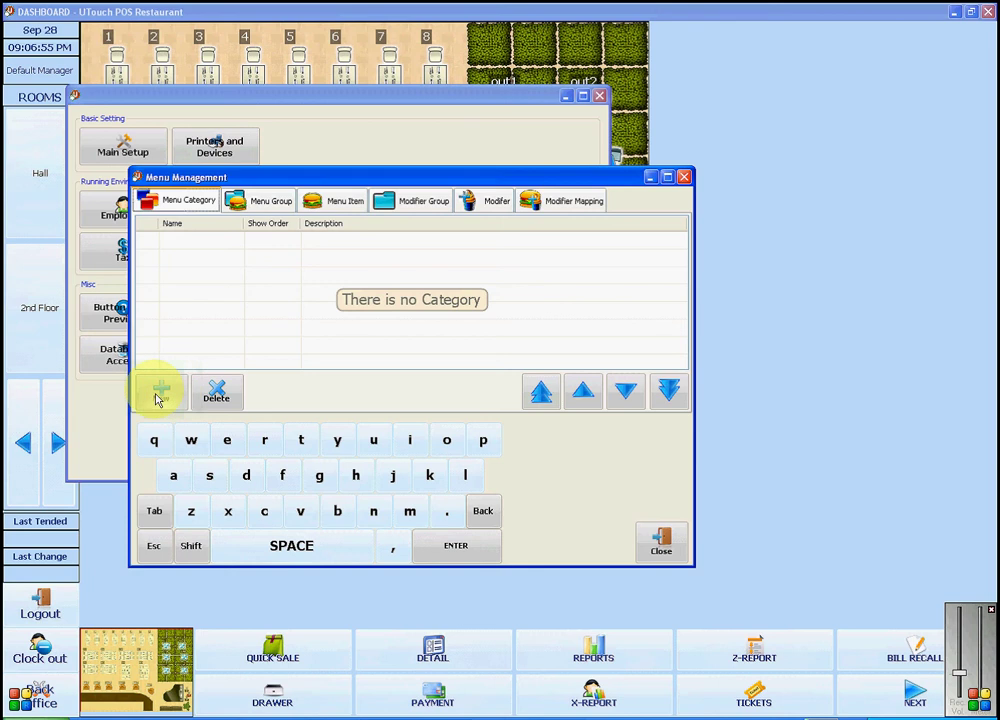
click(156, 396)
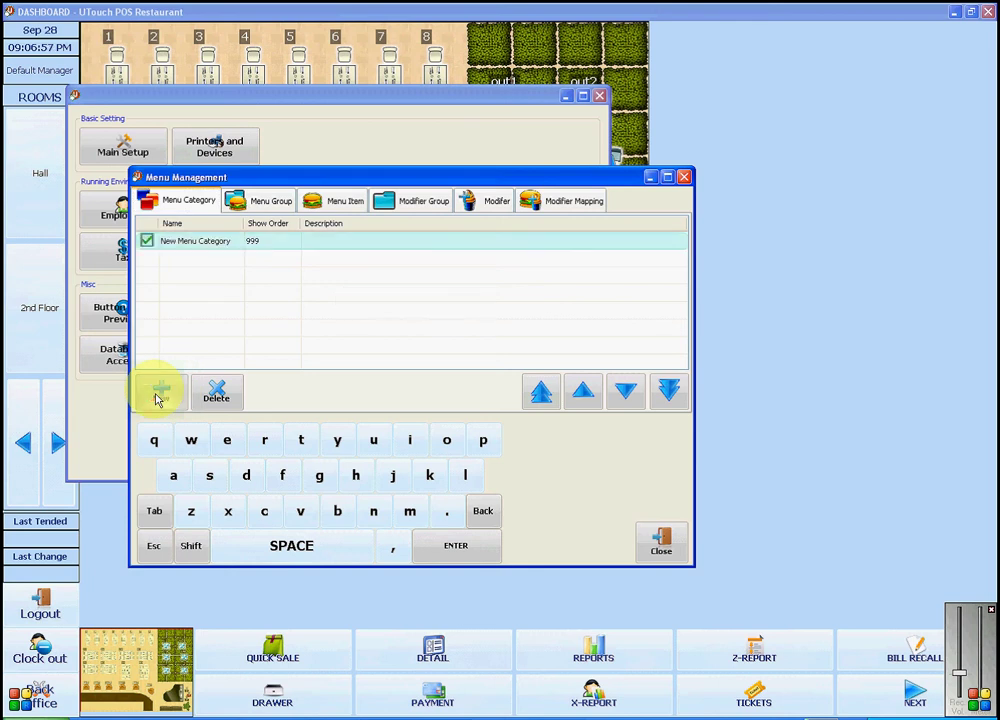
click(200, 245)
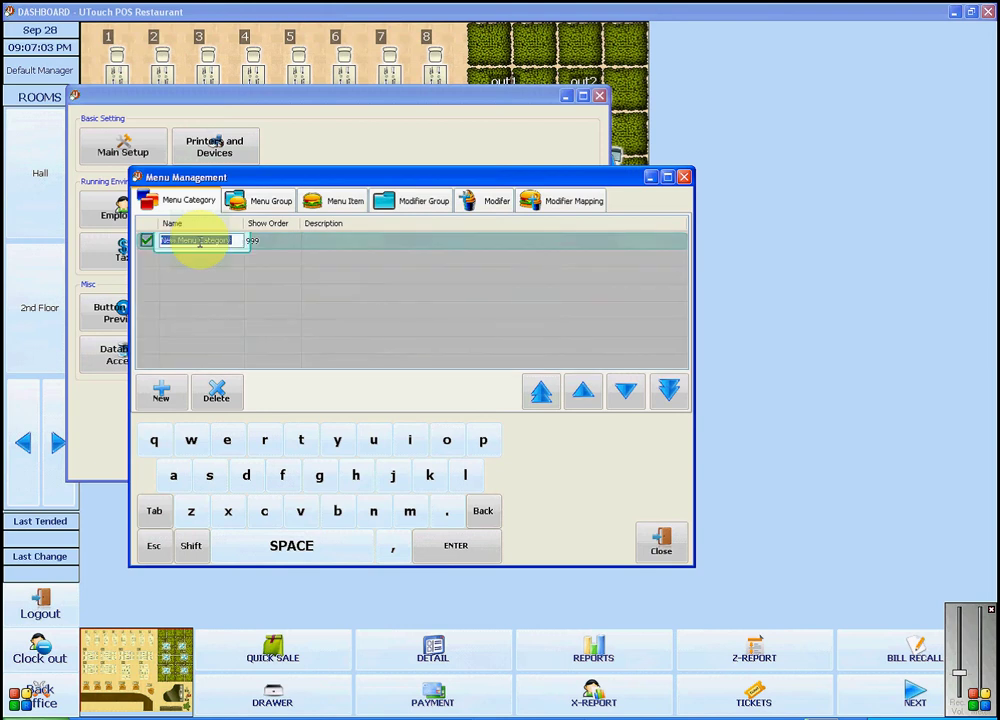
text(te)
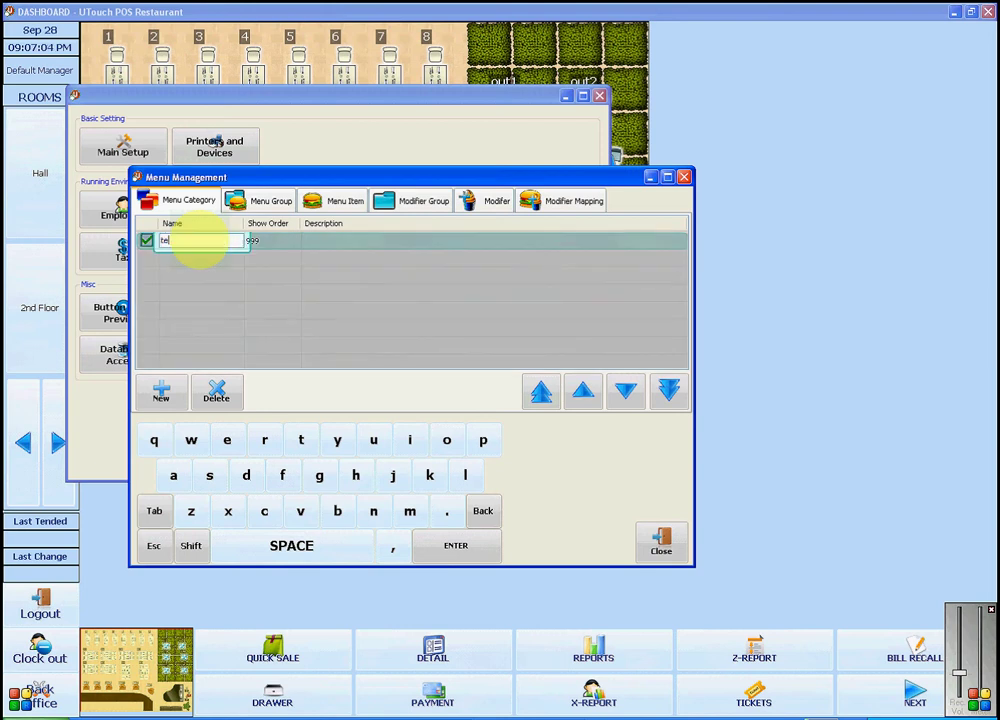
text(st)
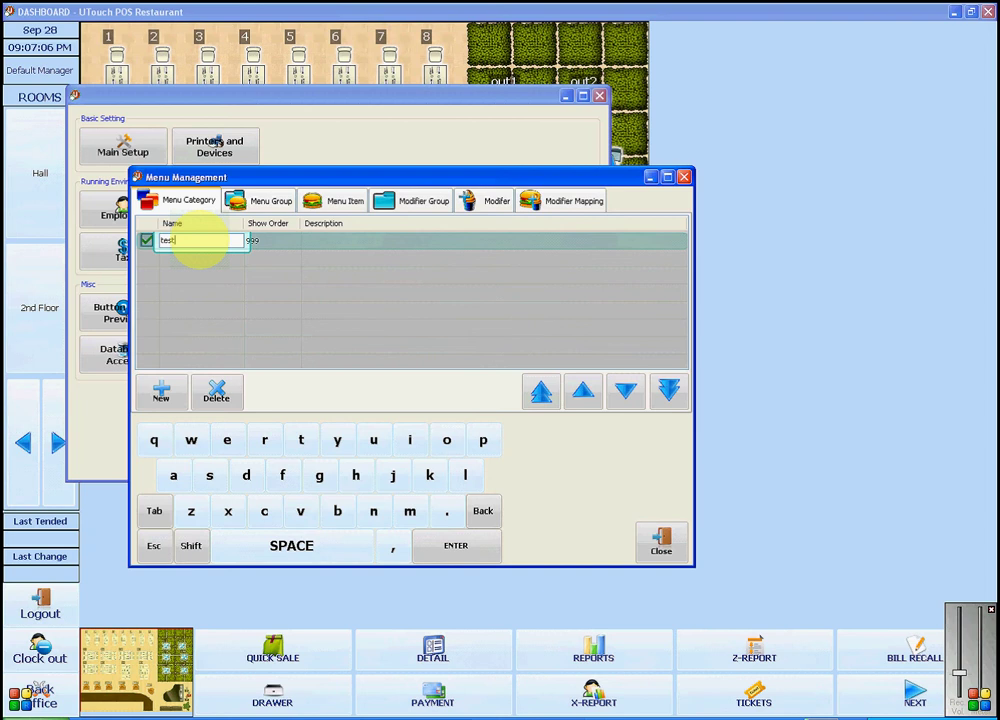
click(260, 343)
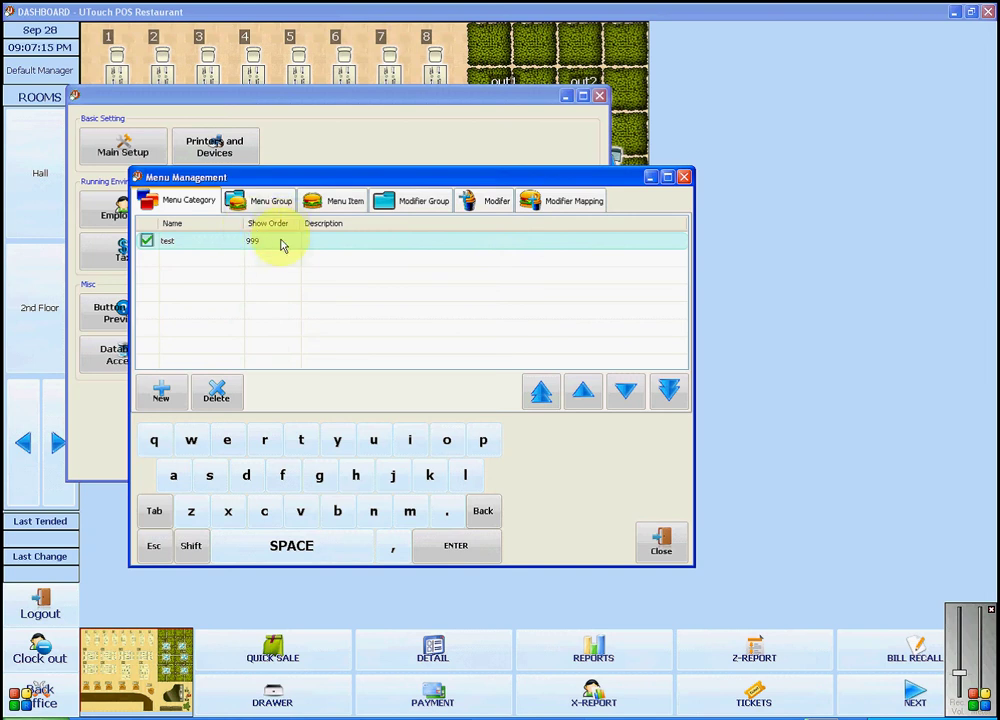
Step: Set the test category's show order to 1 and its description to "test"
click(280, 237)
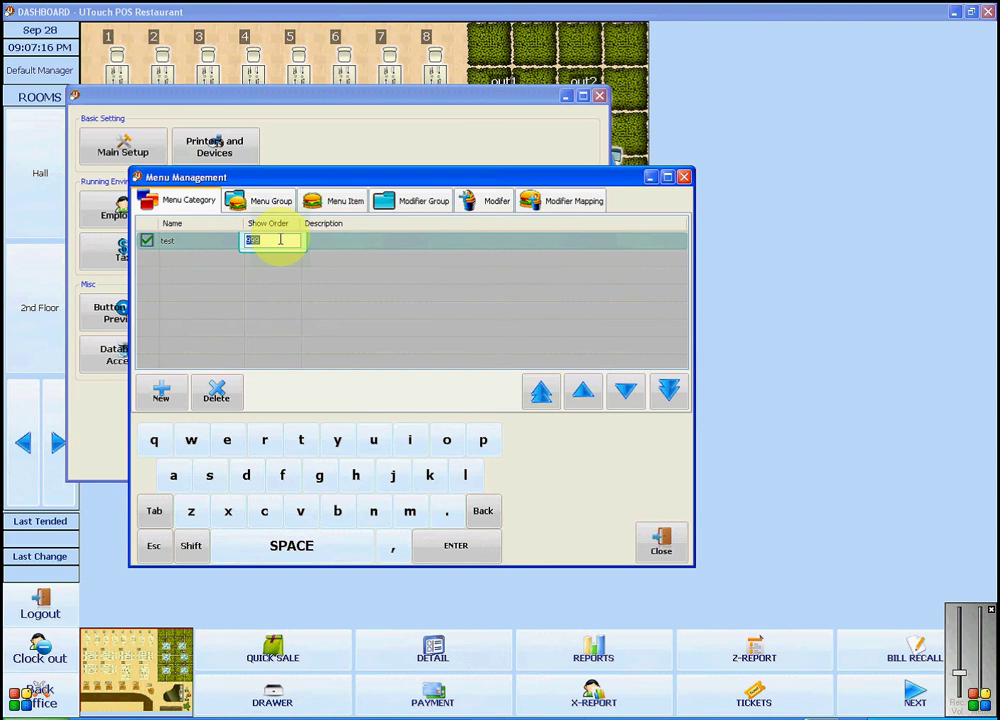
text(1)
key(Return)
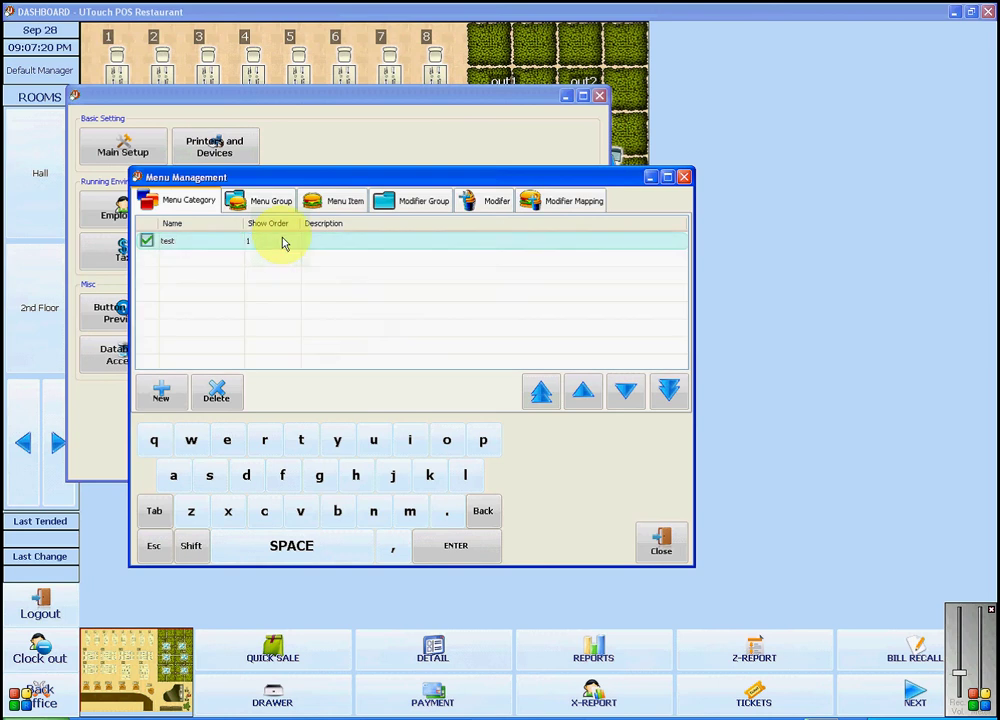
click(342, 245)
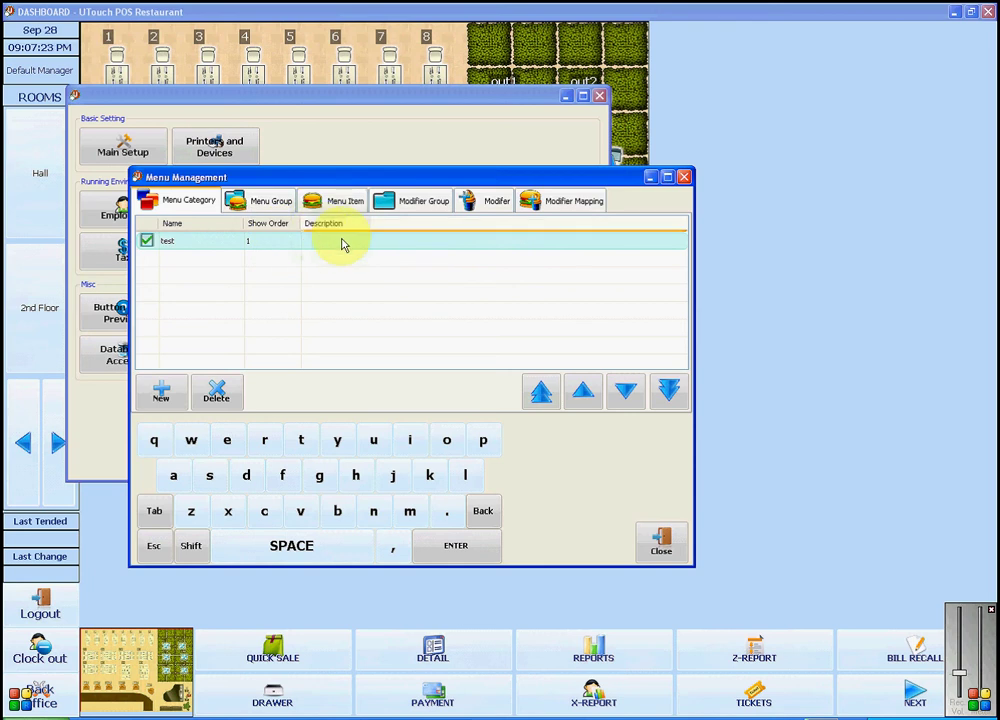
click(338, 241)
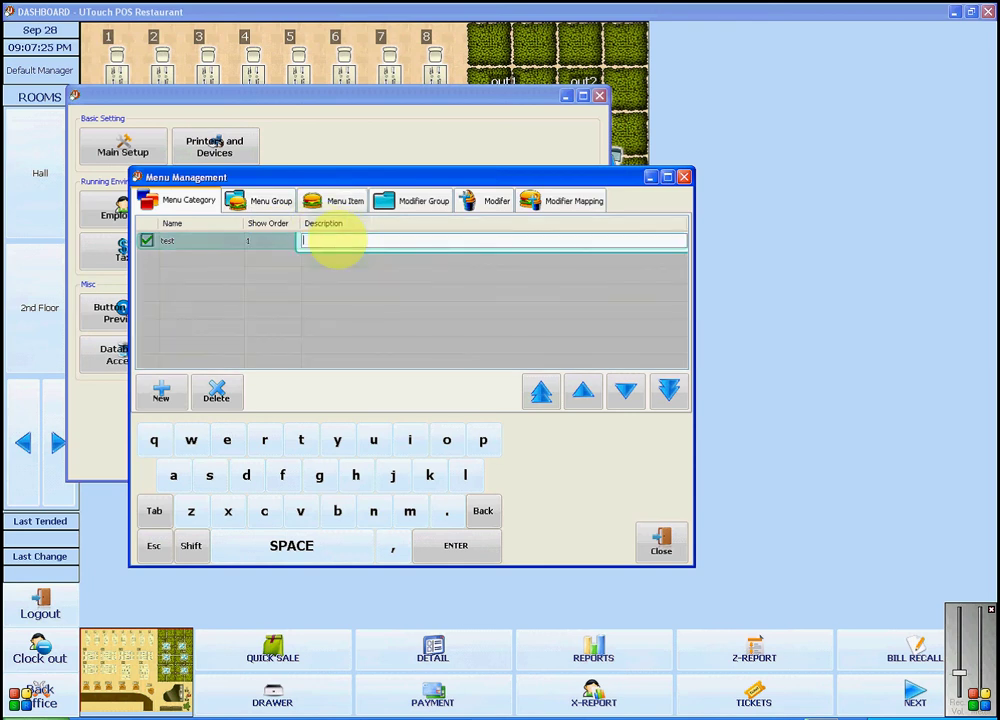
text(test)
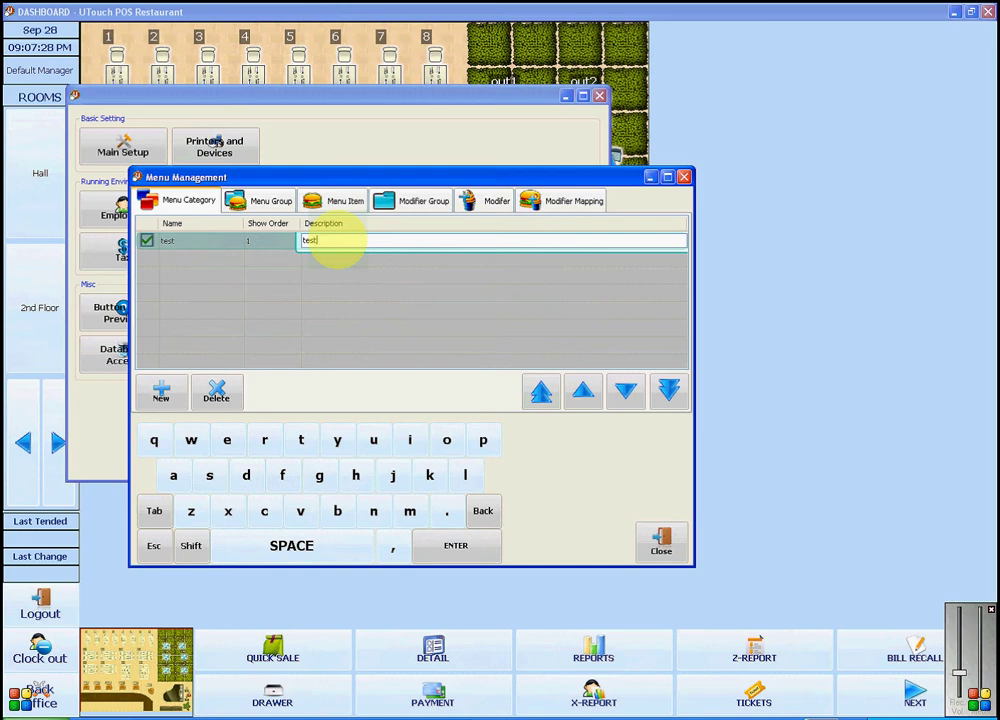
click(311, 297)
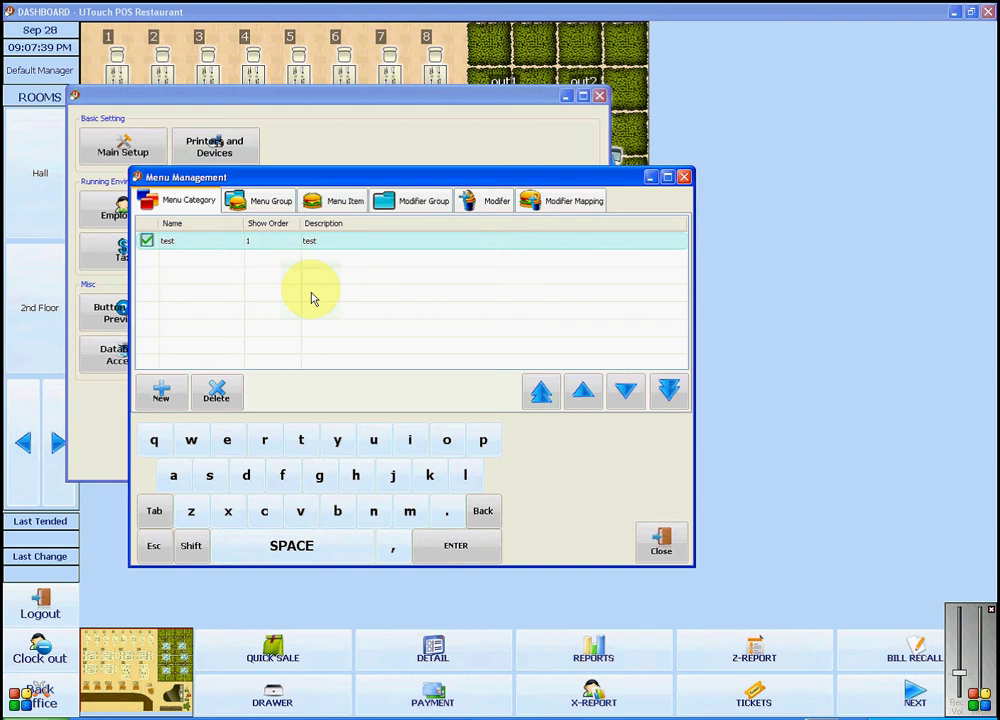
Step: Add a new menu group and assign it to the item category "test"
click(268, 203)
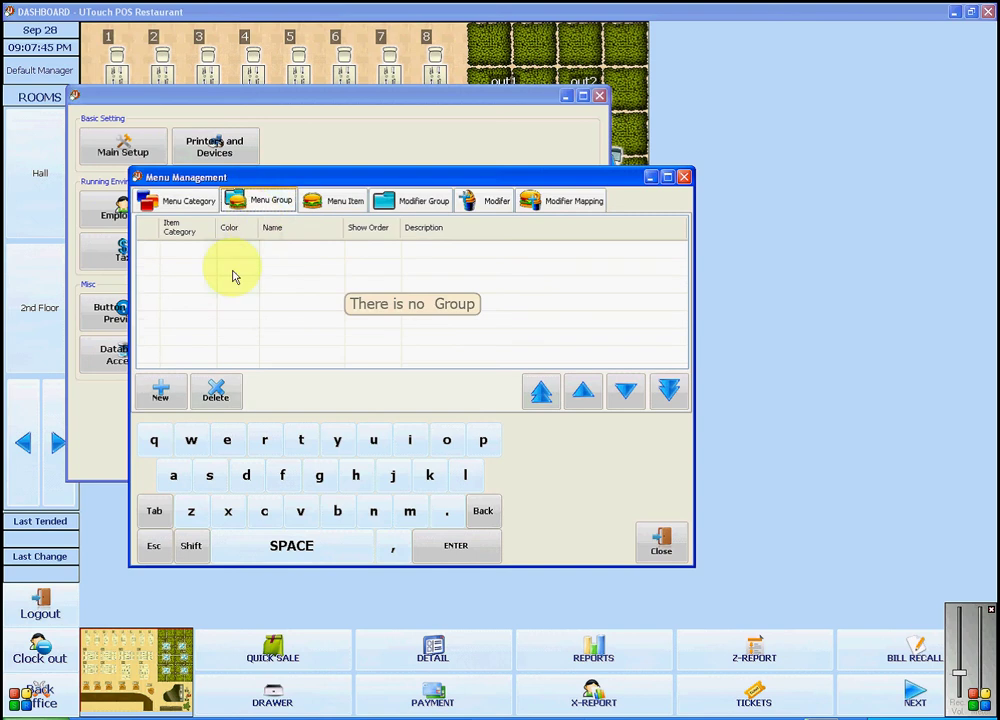
click(160, 392)
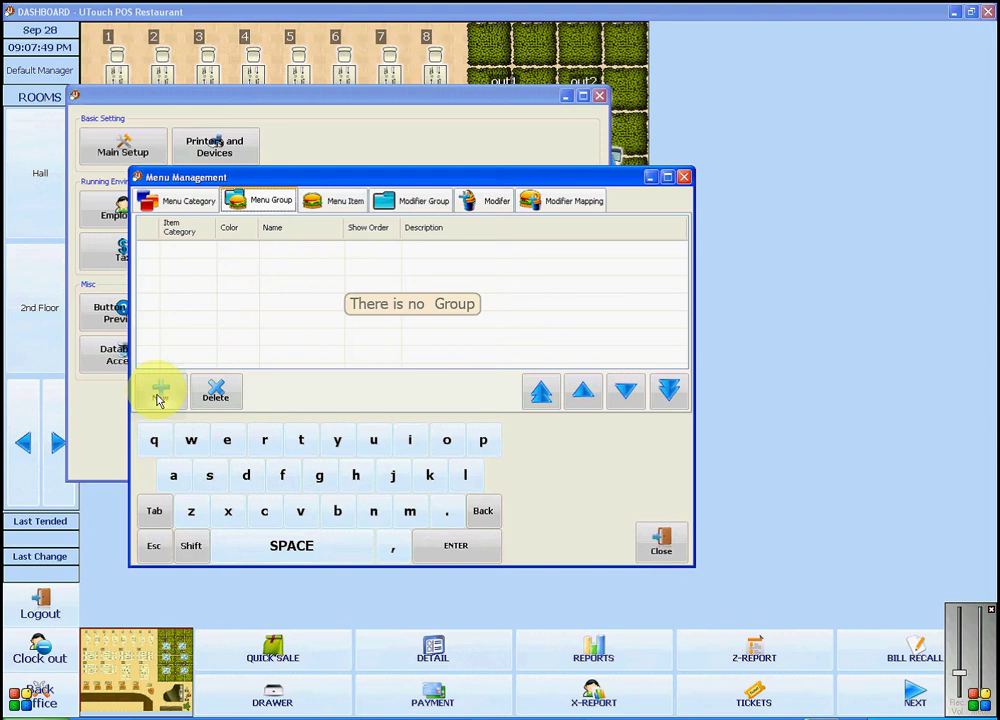
click(157, 393)
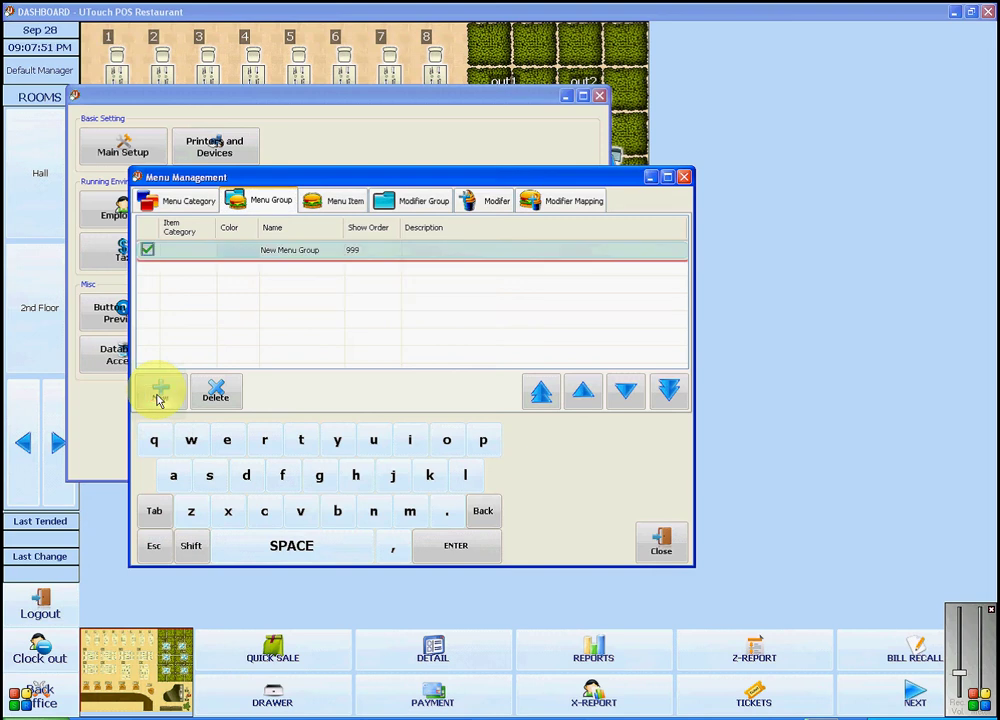
click(193, 258)
click(211, 252)
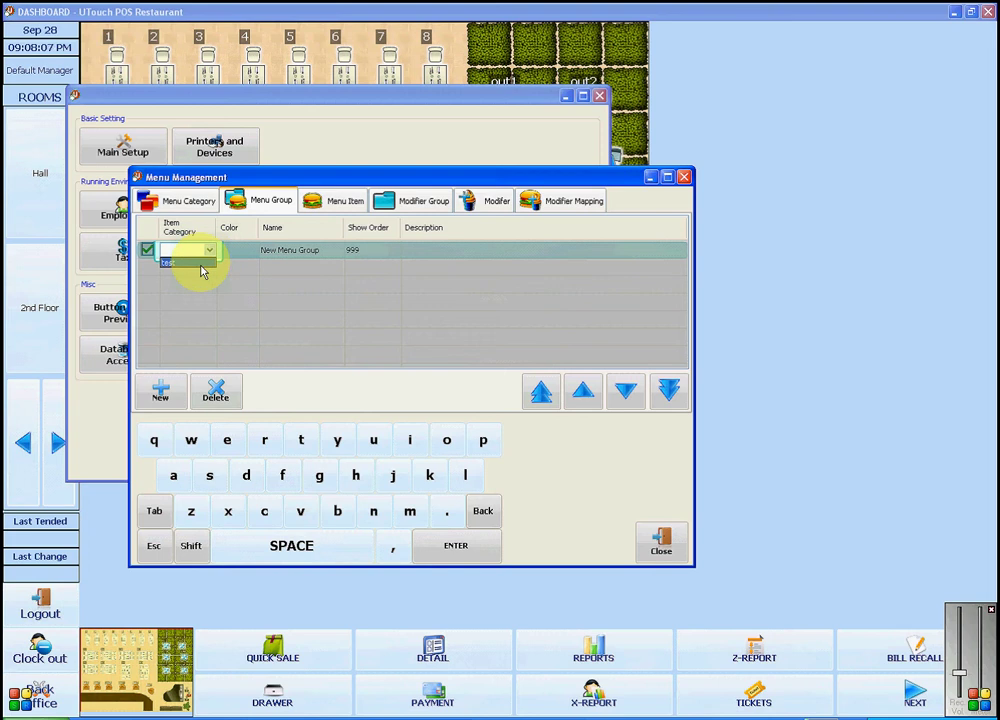
click(201, 265)
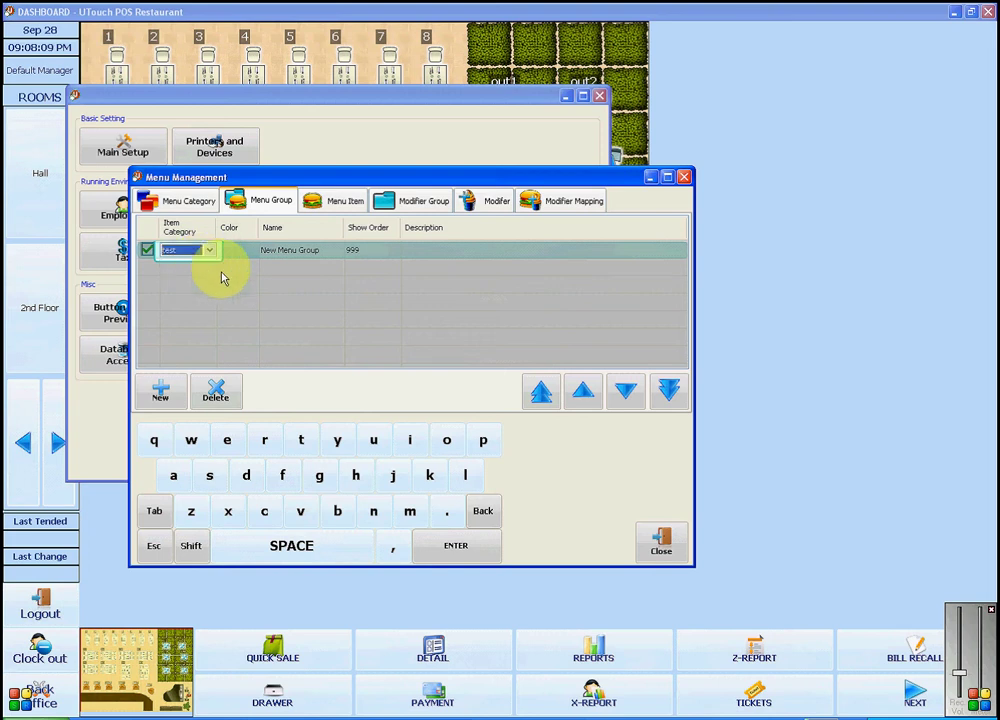
click(222, 278)
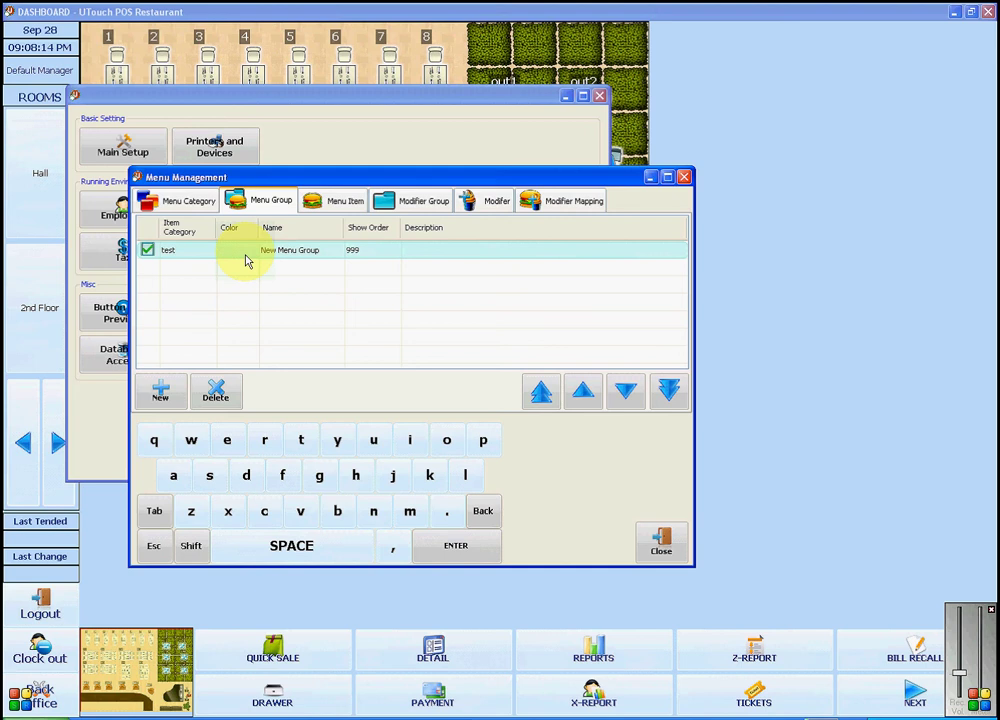
Step: Give the new menu group the button color BLUE 3 and name it "test"
click(245, 256)
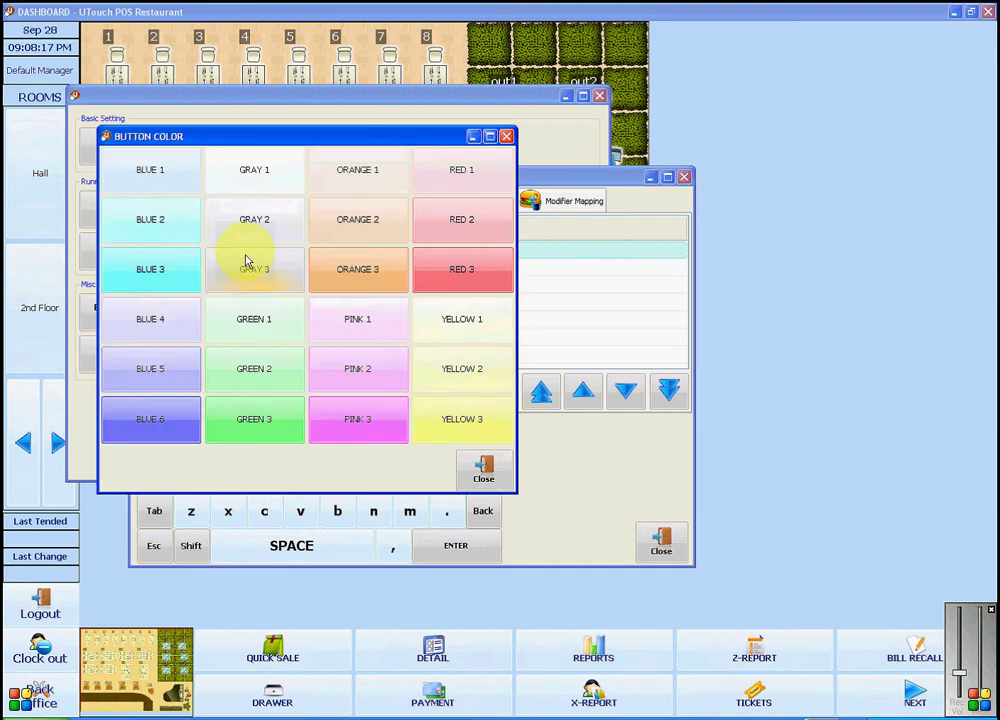
click(166, 268)
click(223, 280)
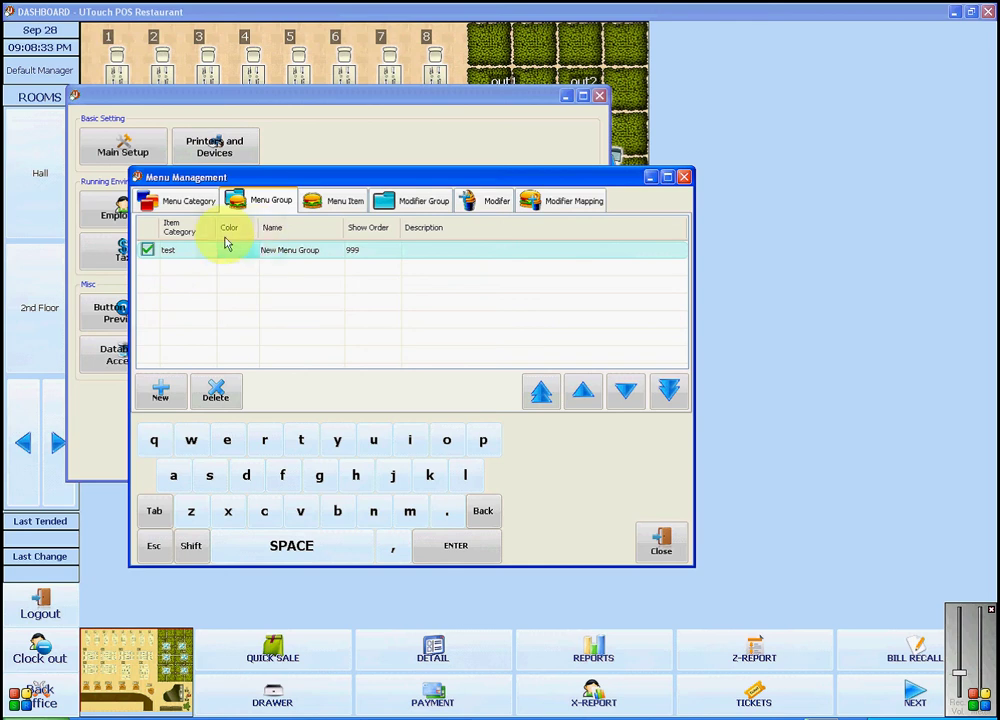
click(287, 251)
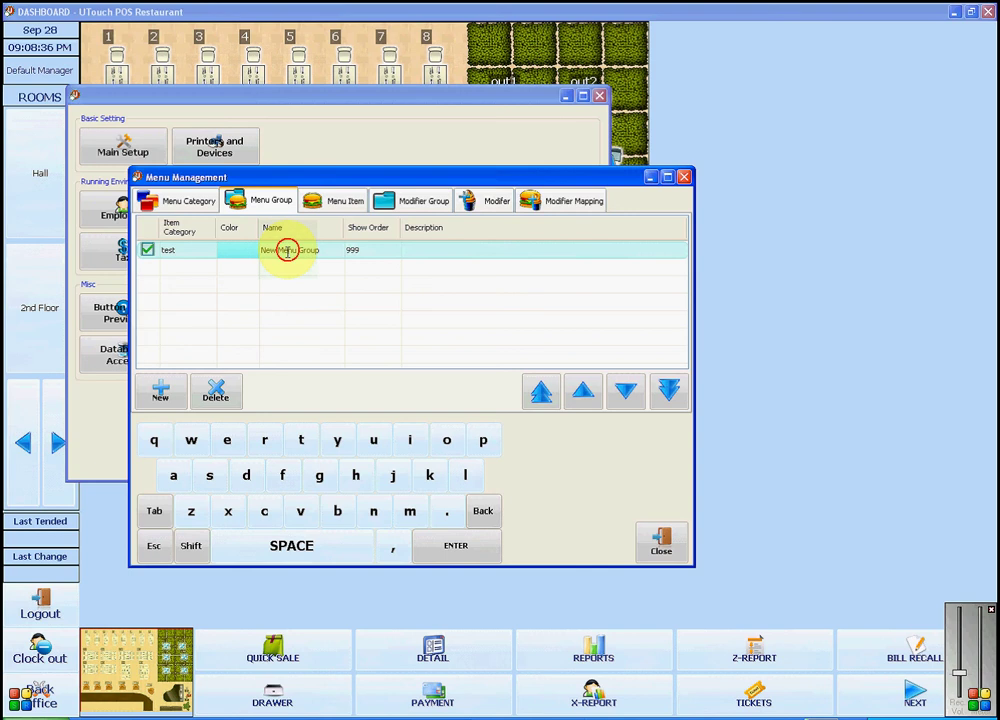
text(te)
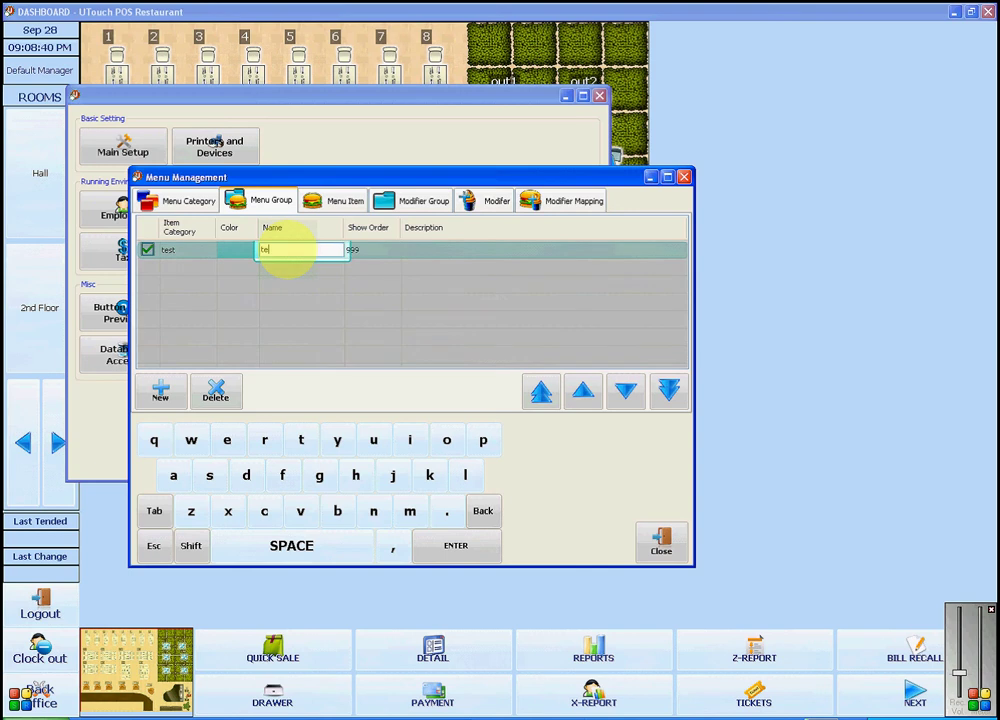
text(st)
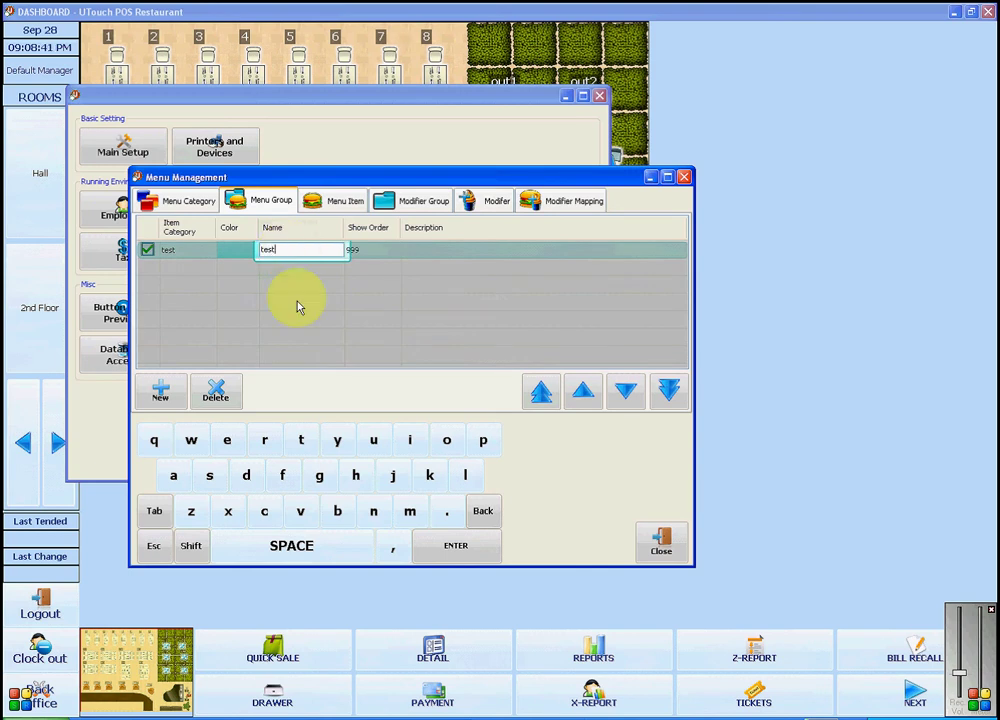
click(297, 306)
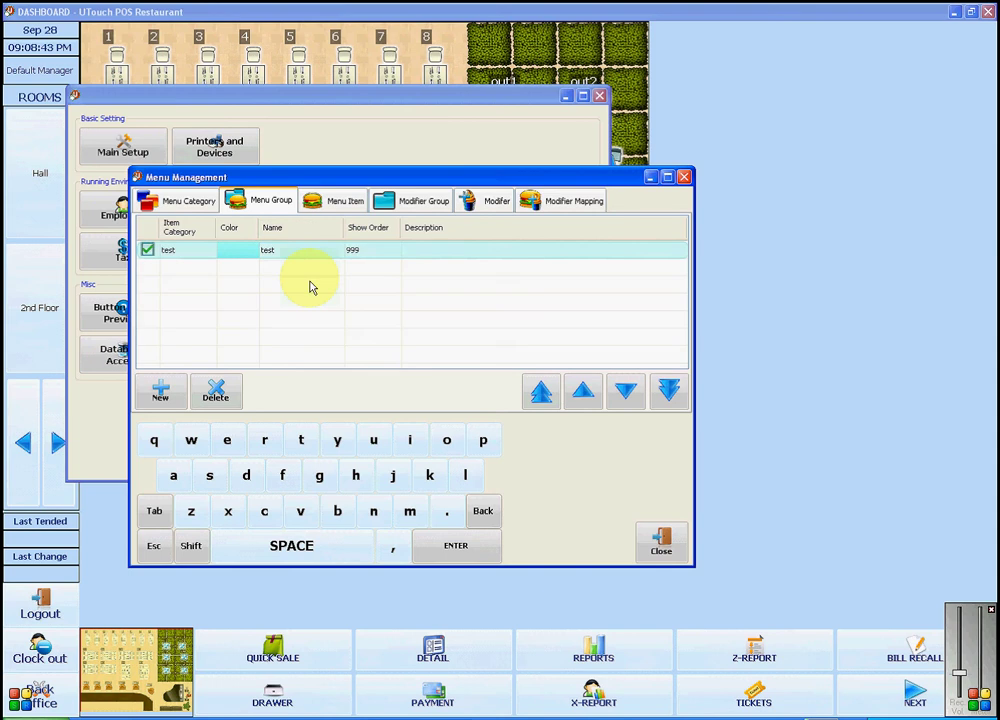
Step: Set the test menu group's show order to 1 and its description to "test"
click(376, 250)
text(1)
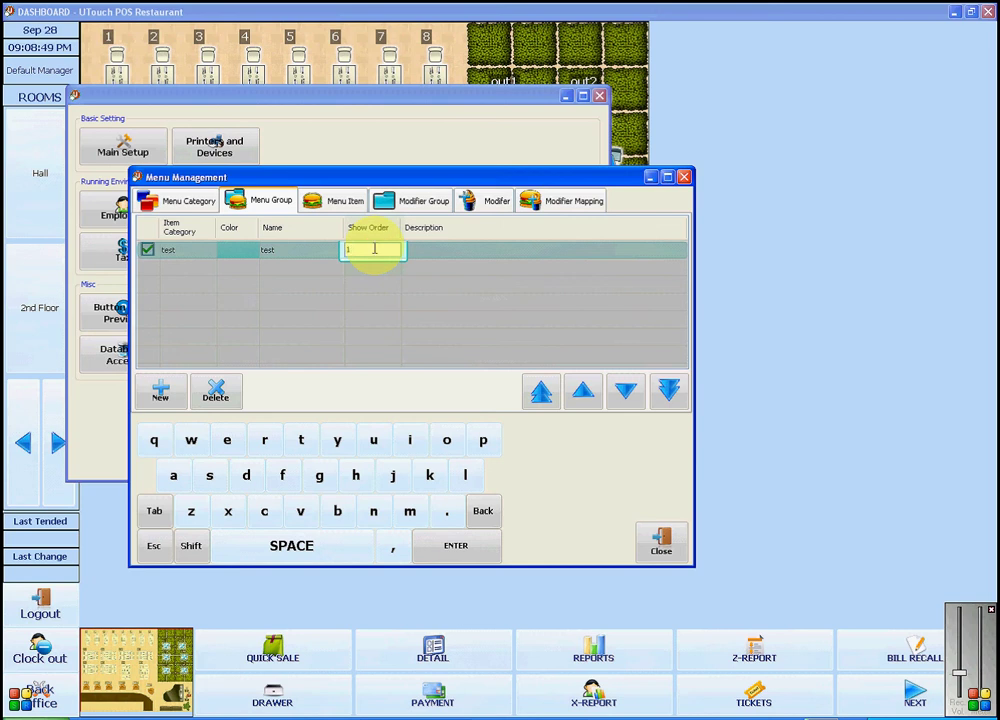
click(450, 280)
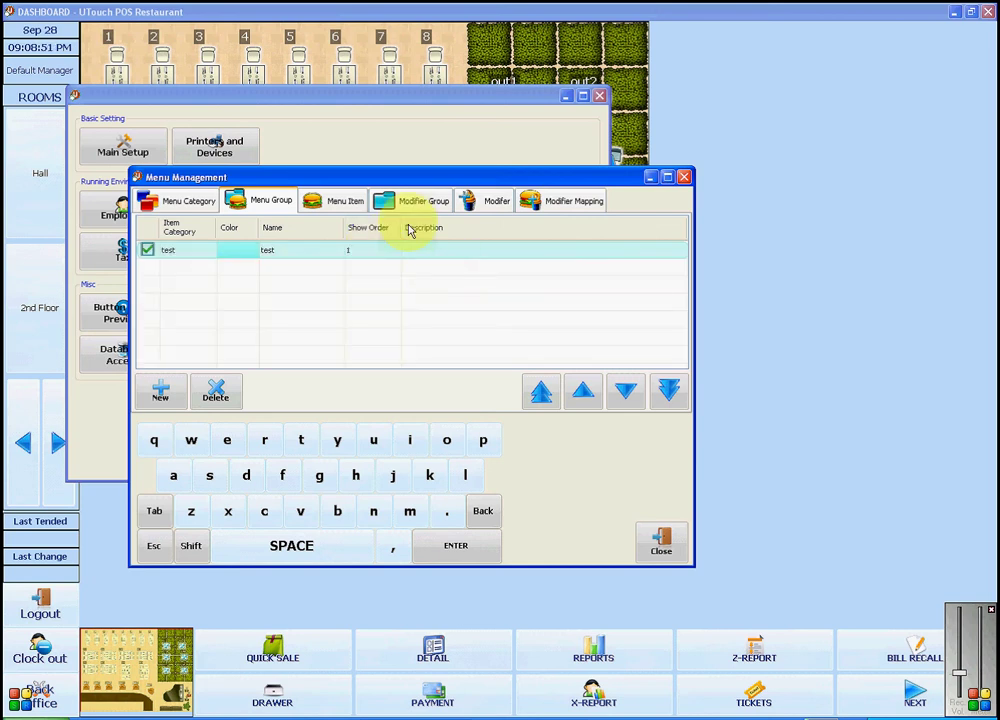
click(430, 249)
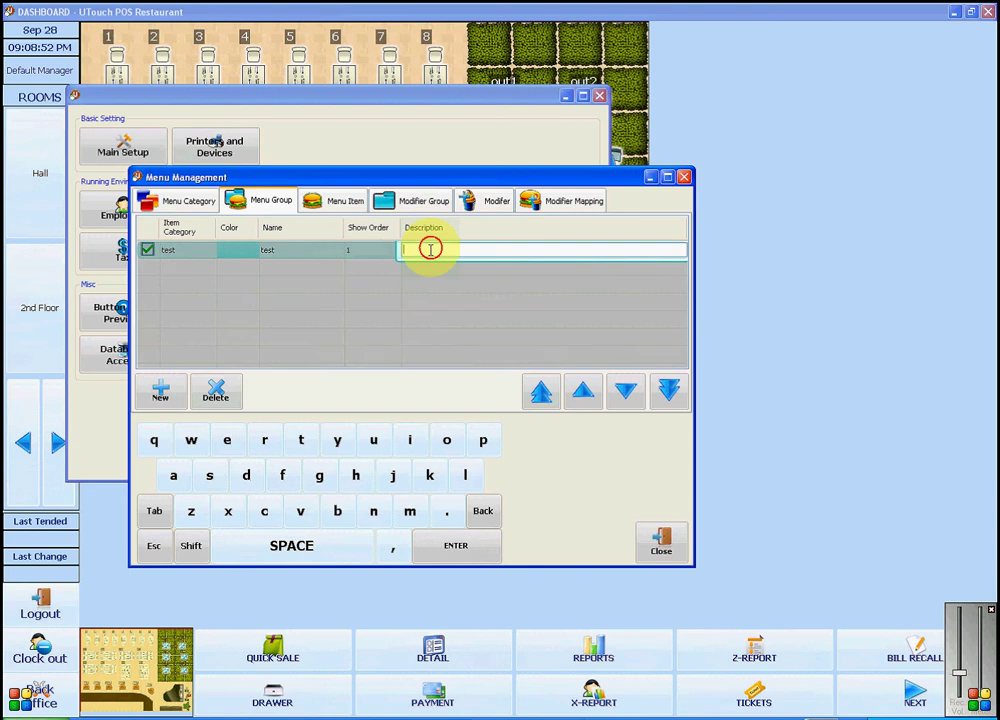
text(test)
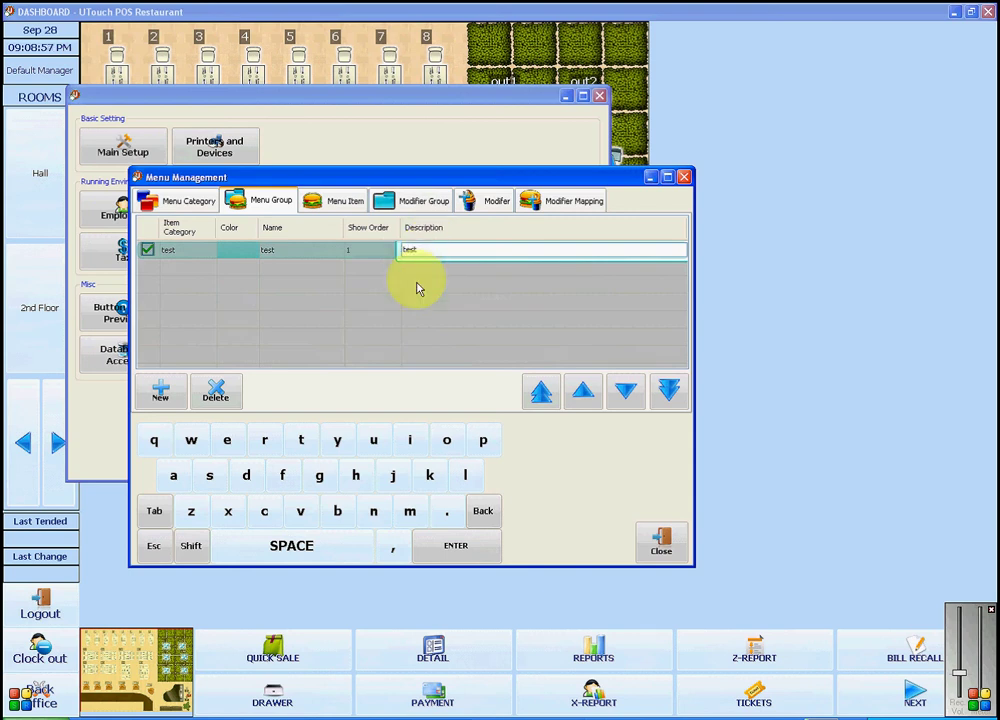
click(418, 287)
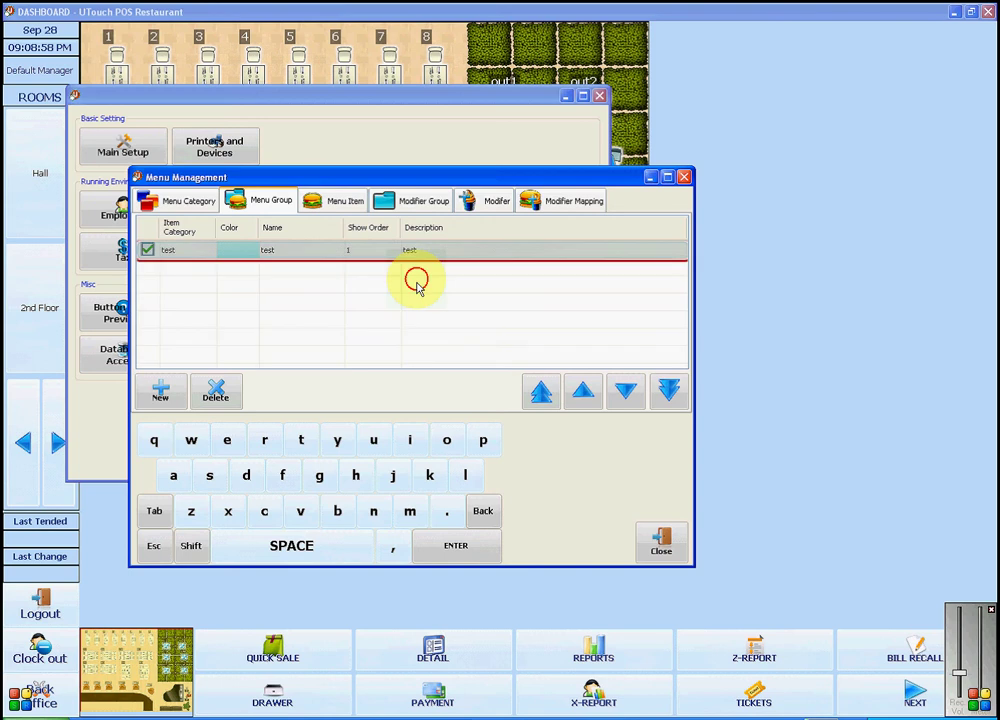
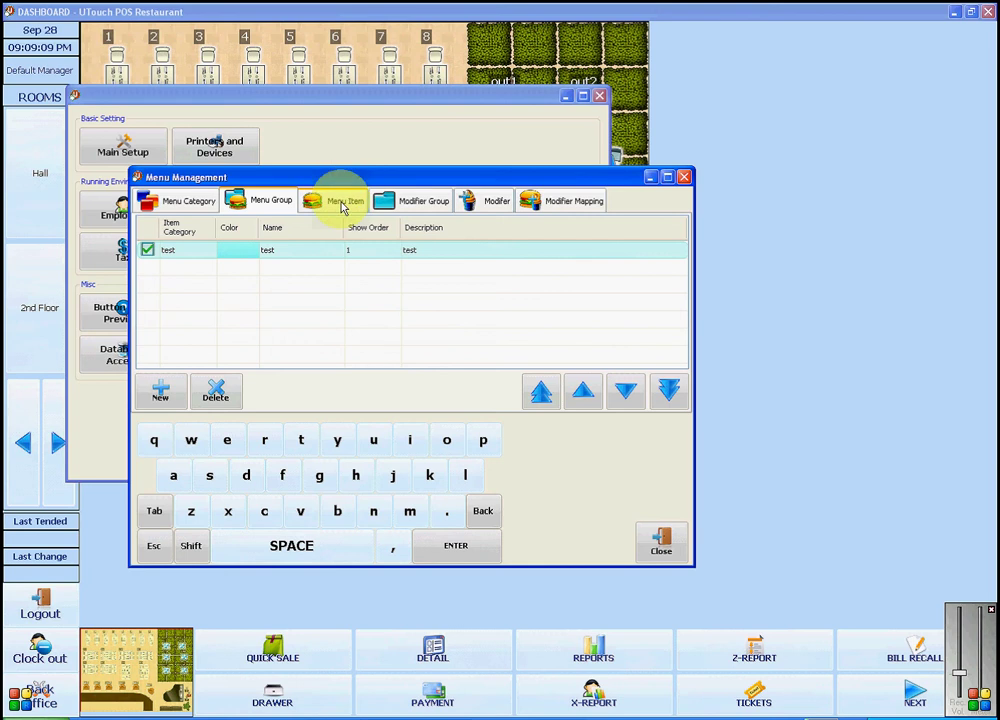
Step: Add a new menu item and assign it to the menu group "test"
click(342, 205)
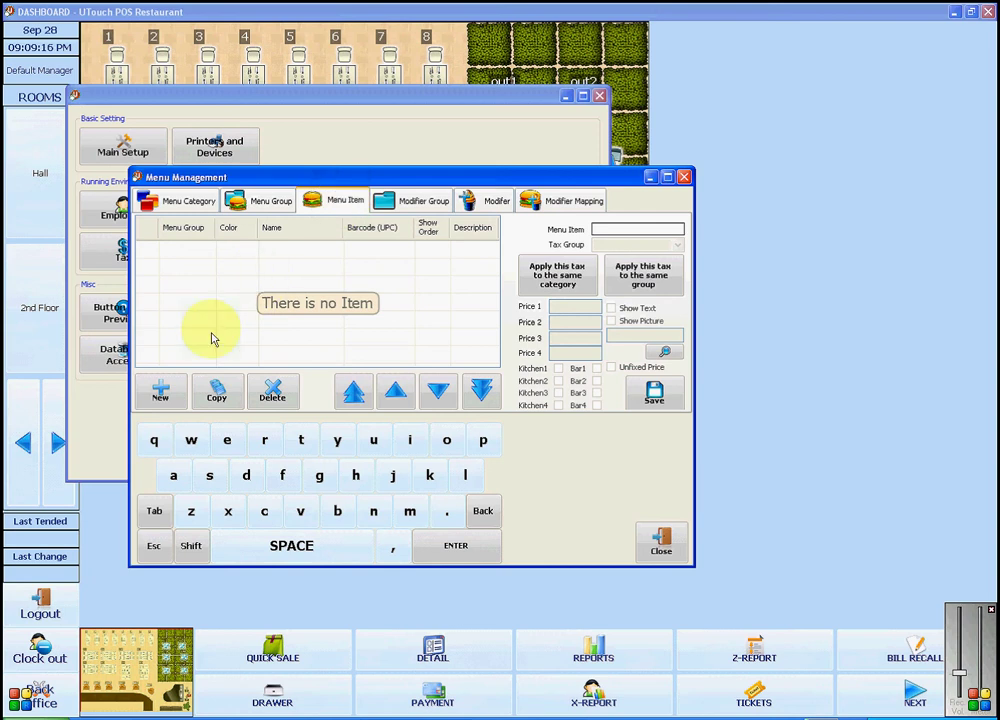
click(149, 396)
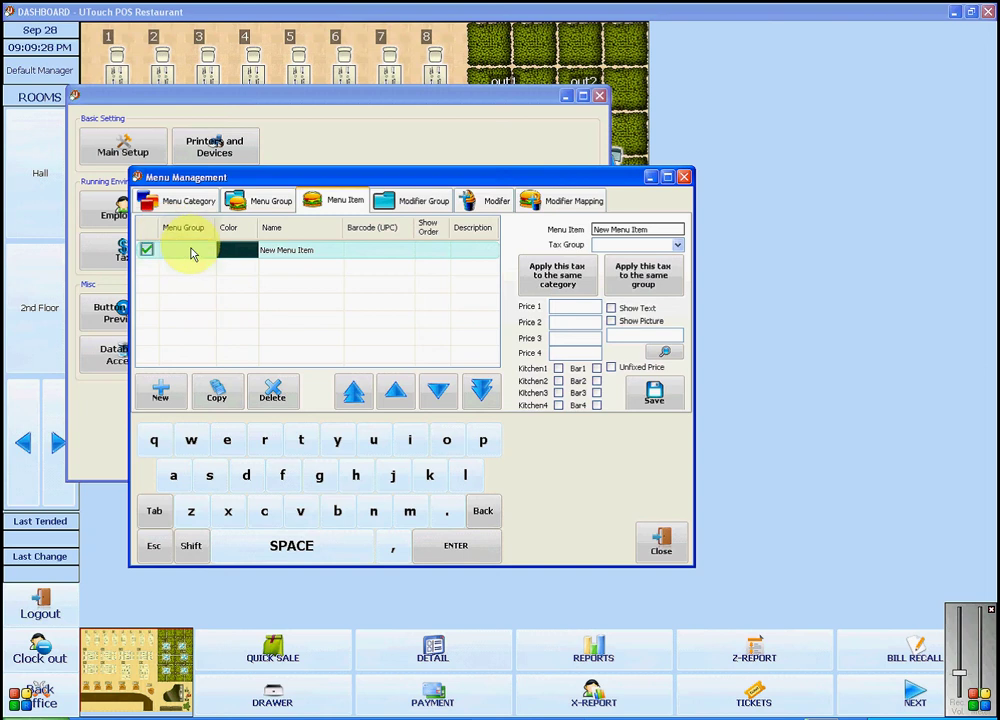
click(193, 254)
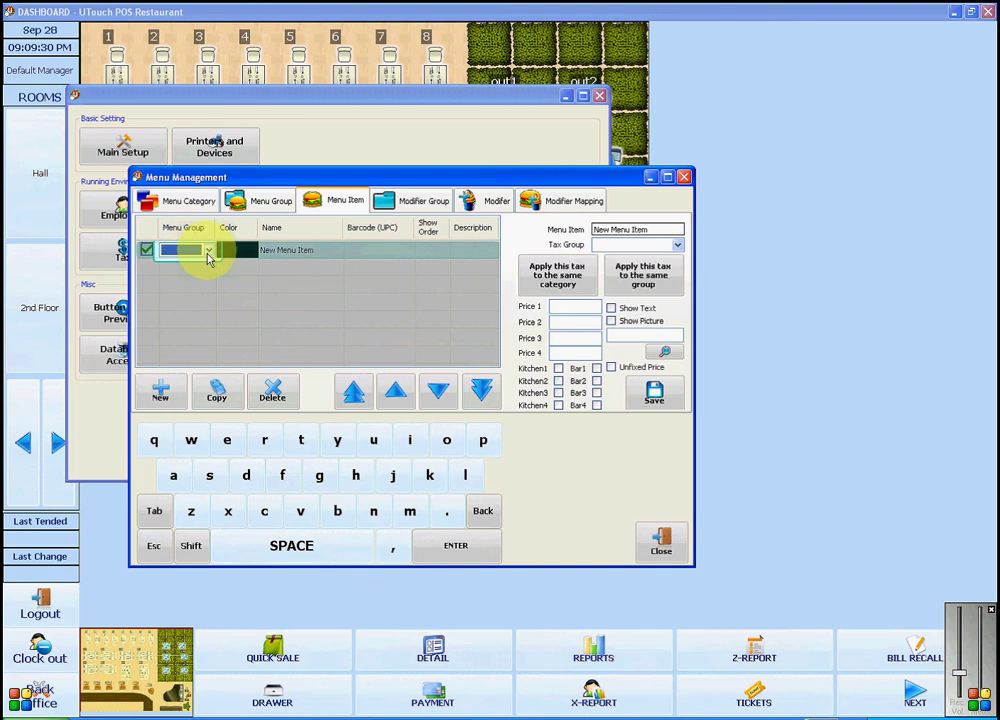
click(207, 252)
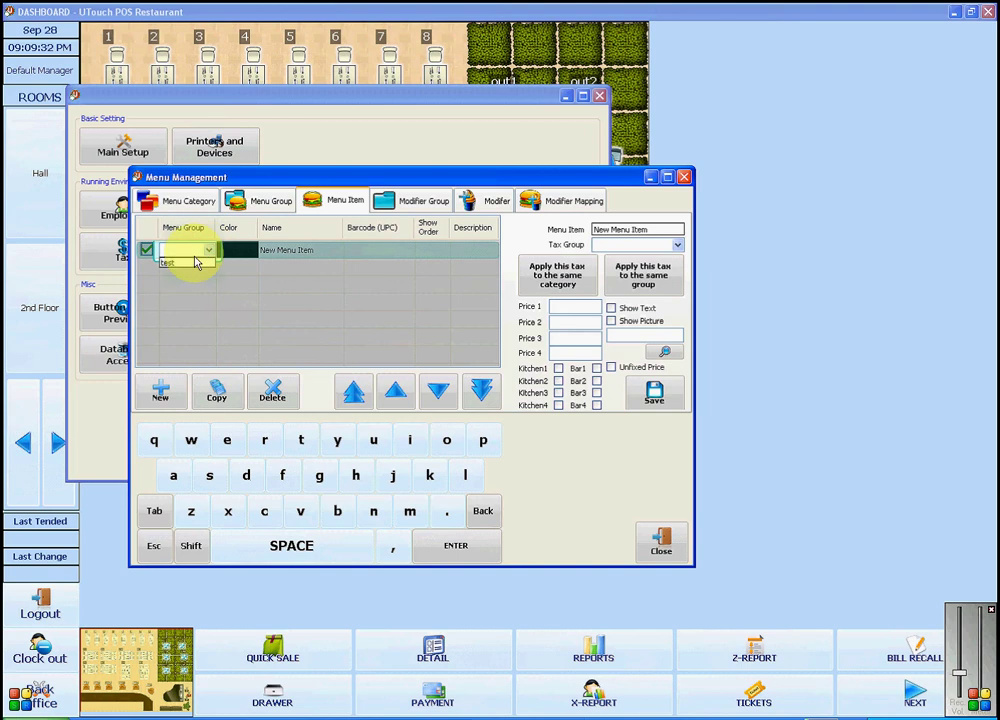
click(188, 265)
click(239, 277)
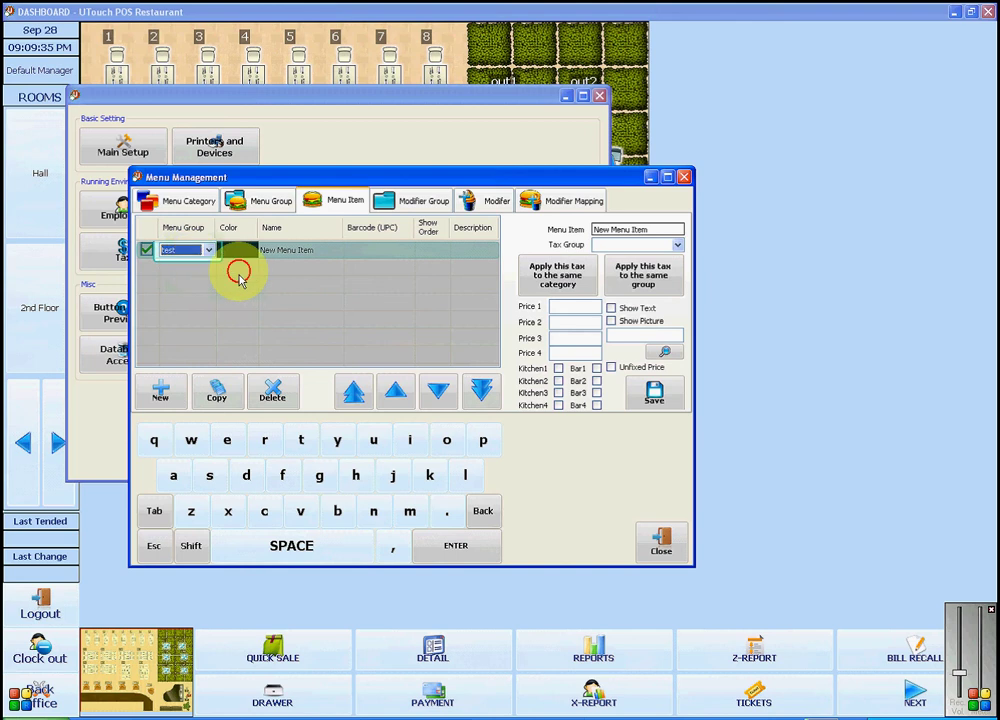
click(234, 278)
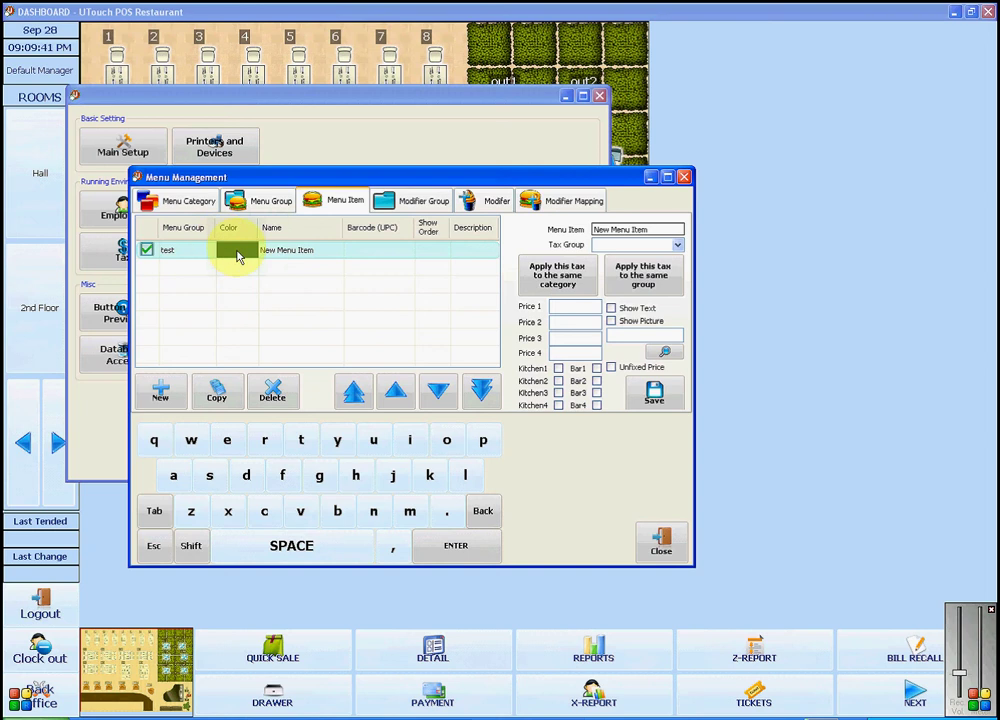
Step: Give the new menu item the button color BLUE 3 and name it "test"
click(237, 256)
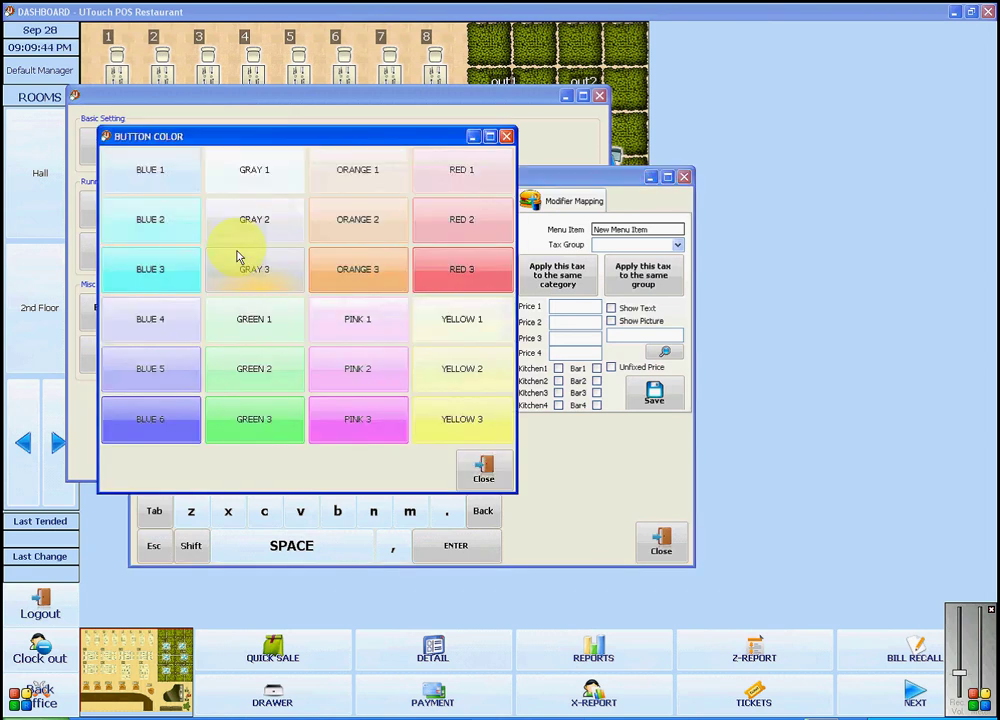
click(143, 274)
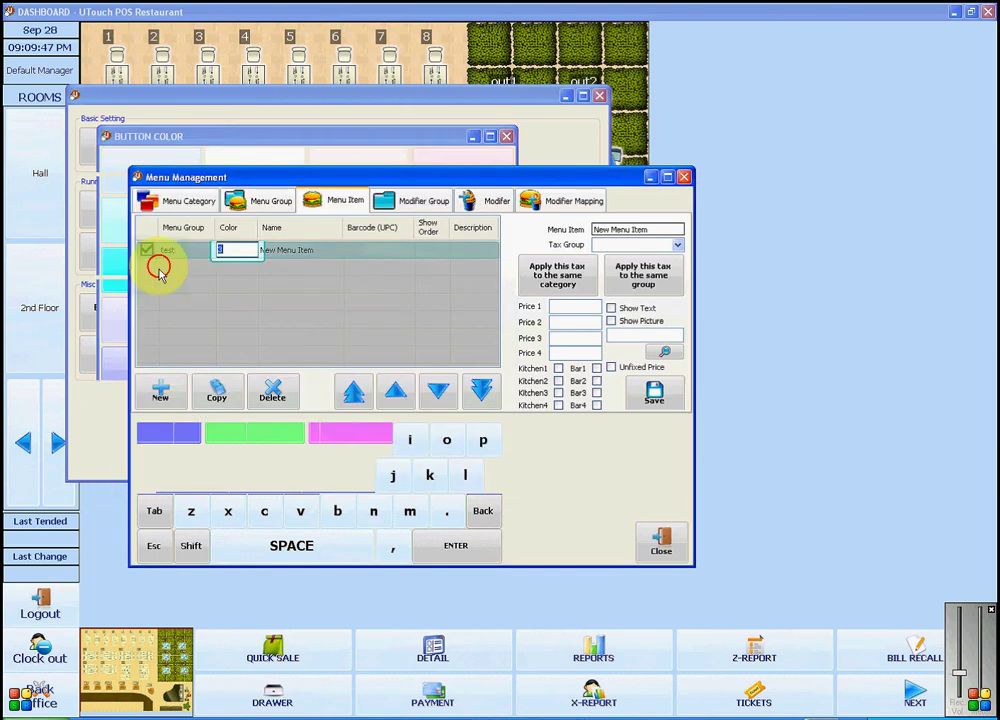
click(245, 290)
click(318, 250)
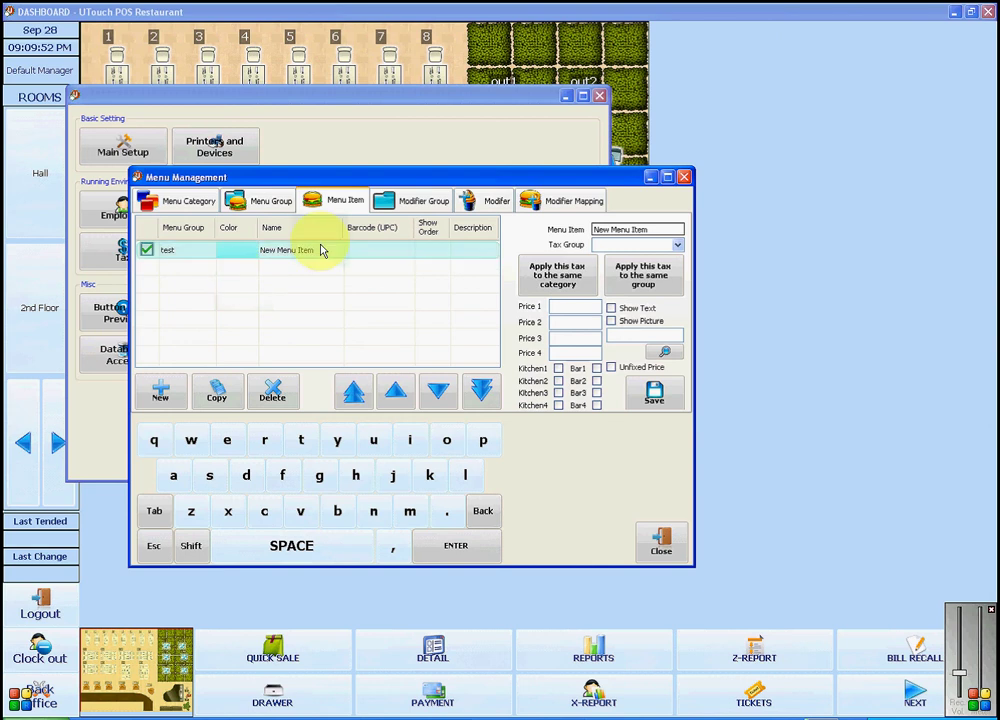
click(297, 254)
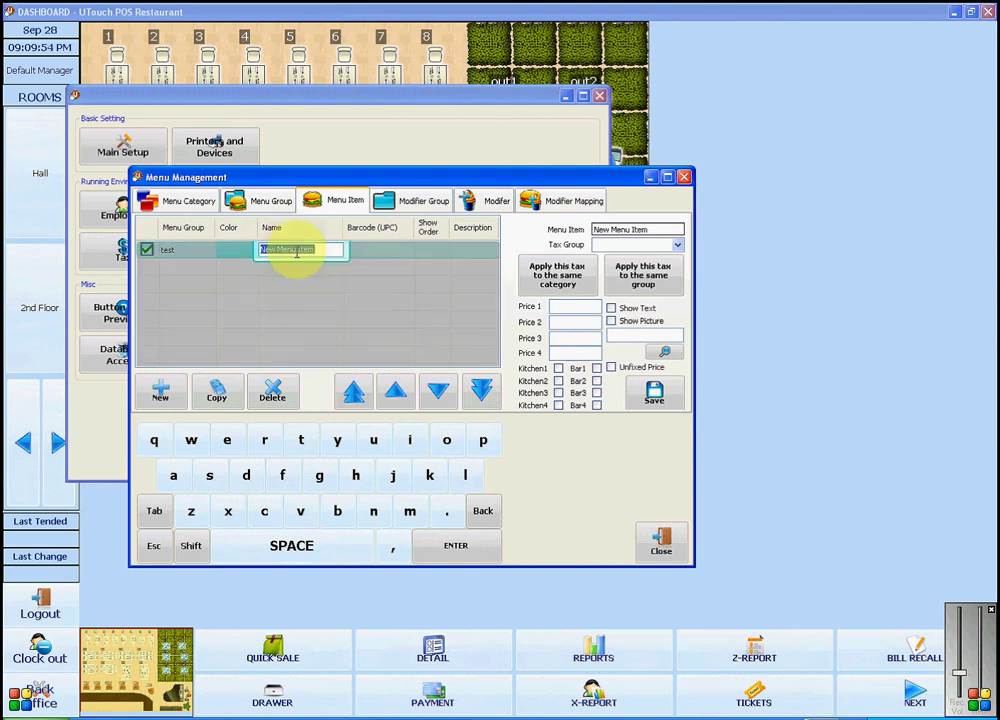
text(test)
click(329, 296)
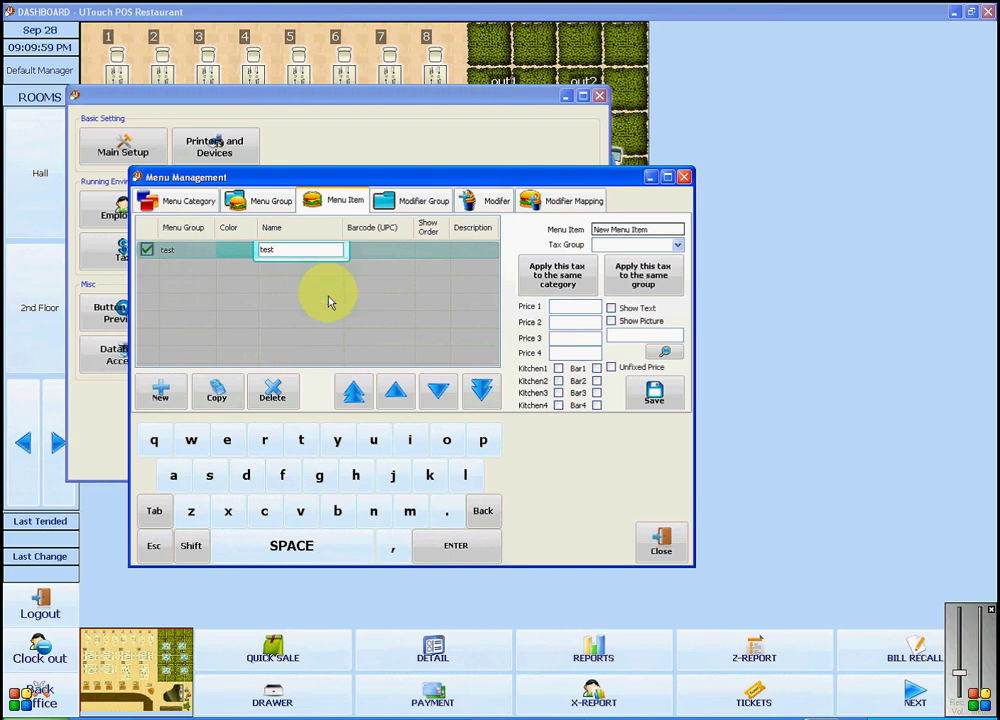
Step: Set the test menu item's show order to 1 and its description to "test"
click(438, 249)
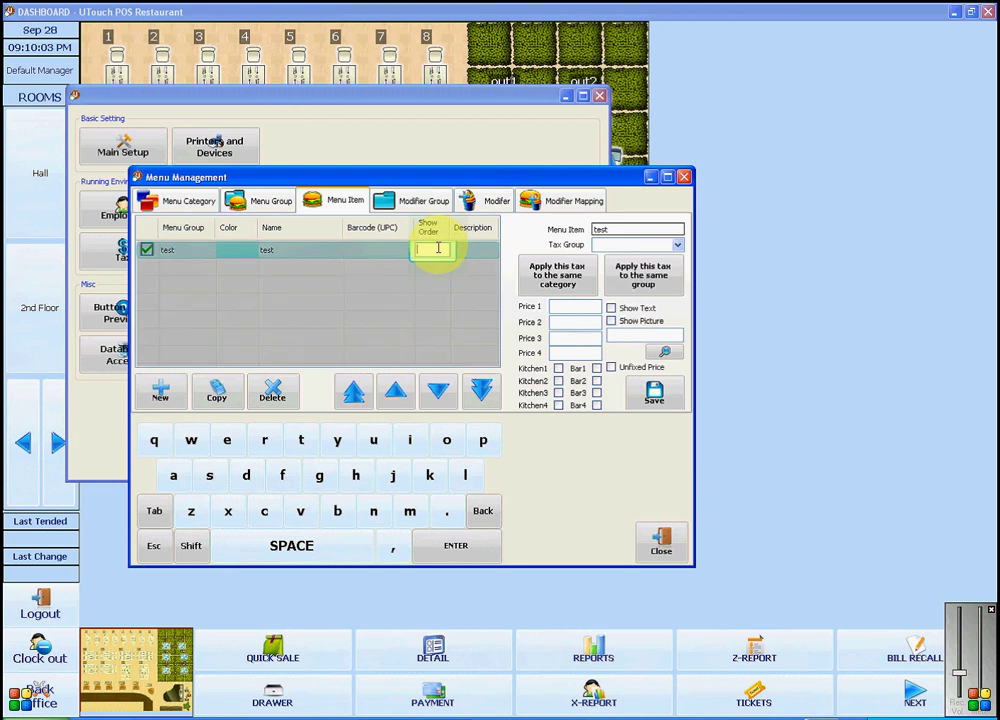
text(1)
click(441, 283)
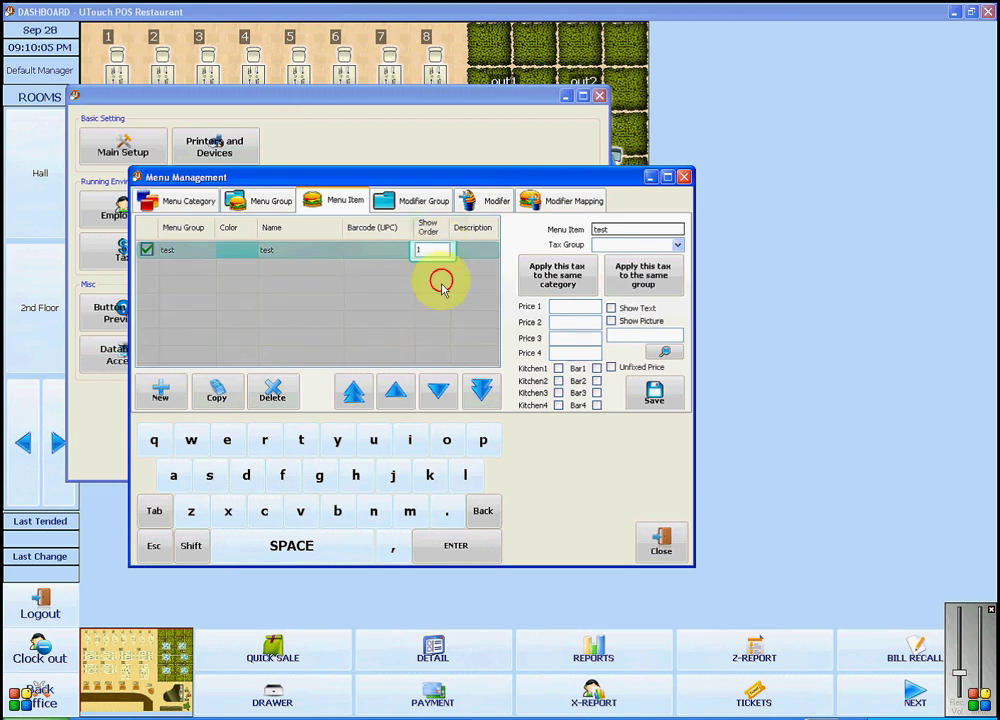
click(448, 253)
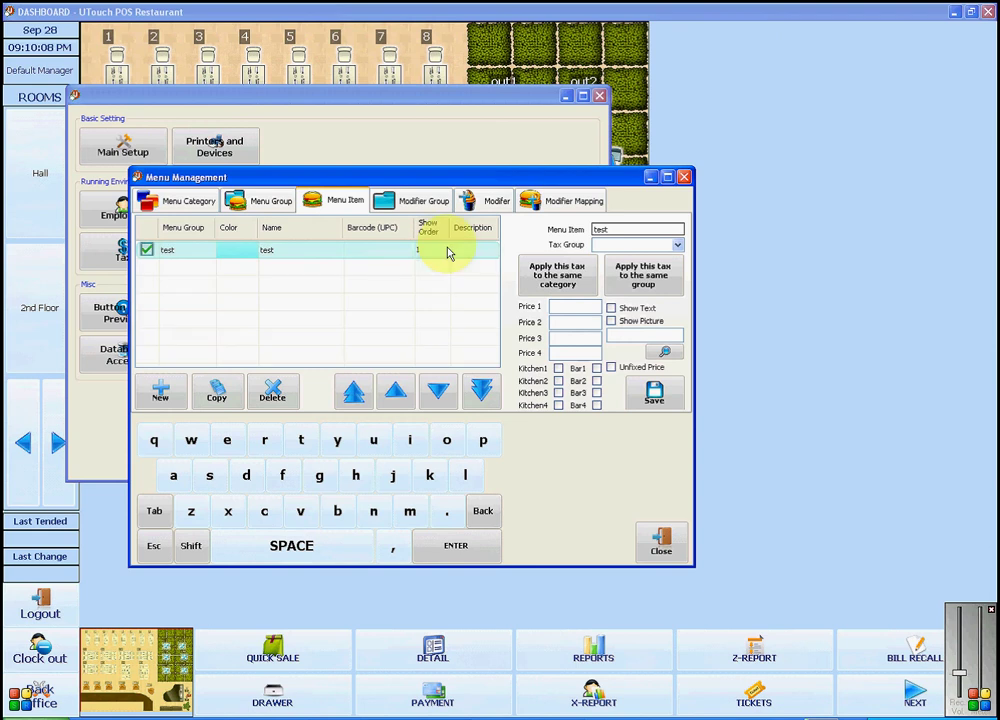
click(468, 250)
text(test)
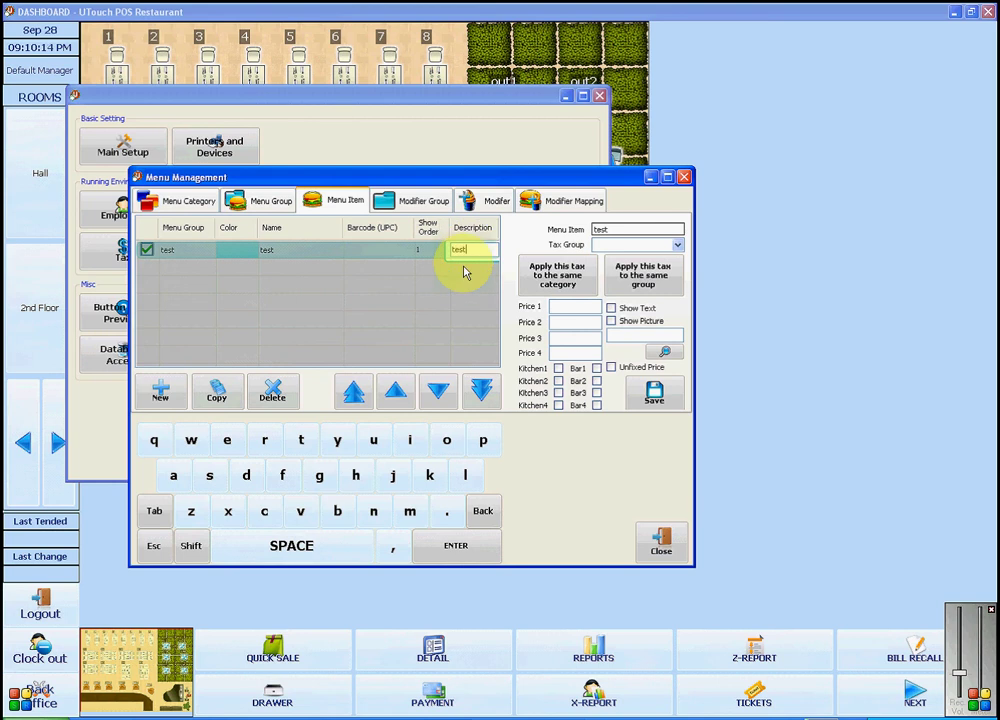
click(450, 292)
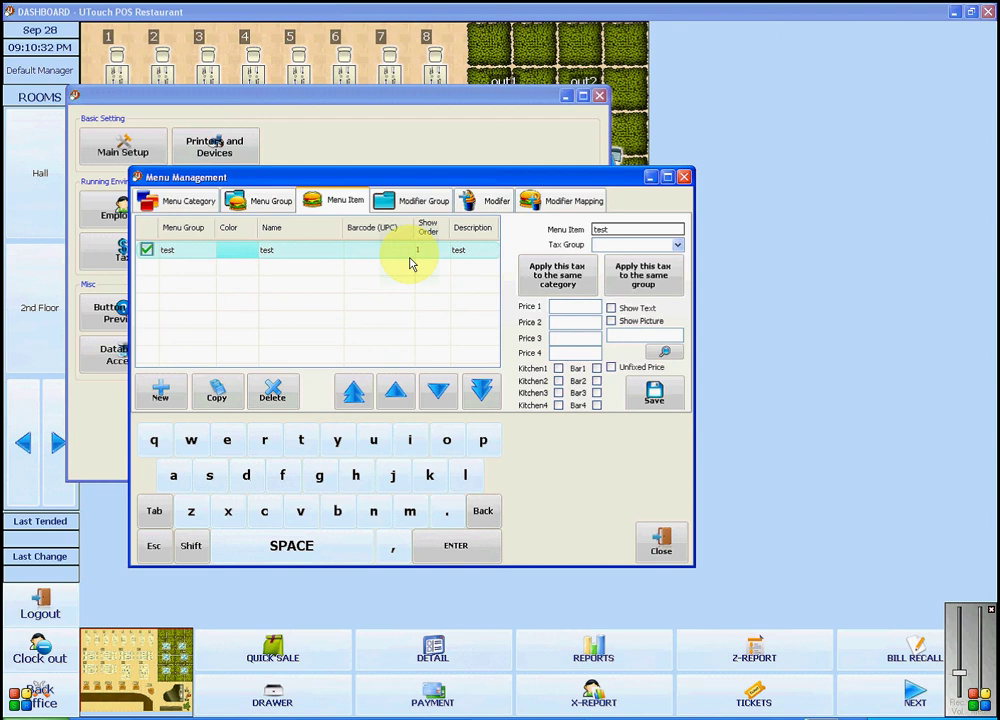
Step: Set the test menu item's Price 1 to 1, enable Kitchen1 and Kitchen2 for it, and save
click(567, 312)
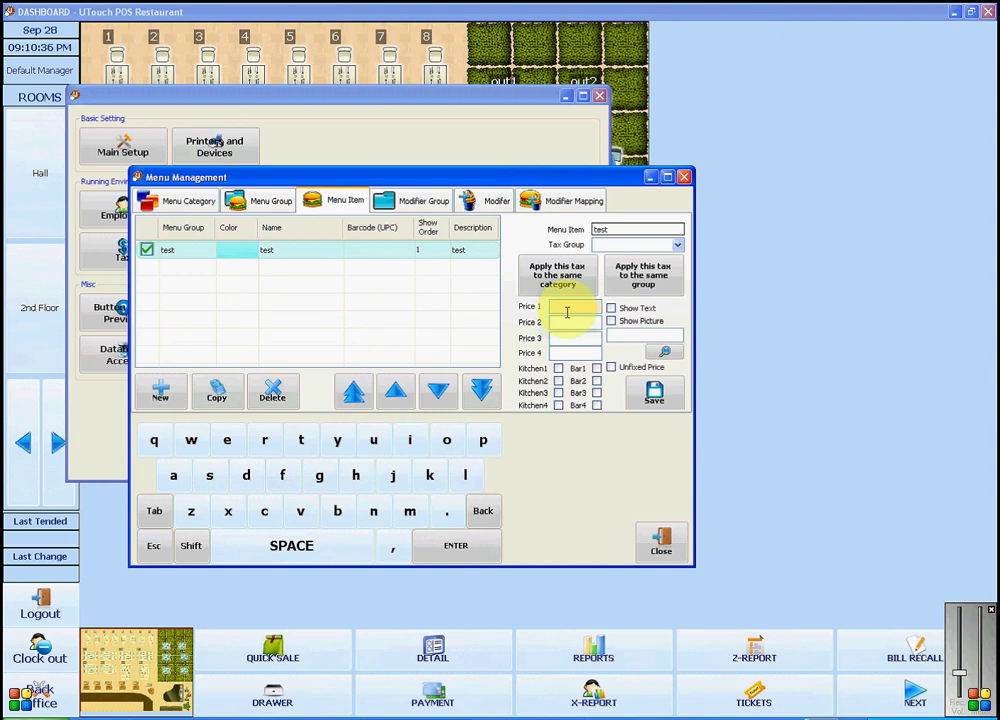
text(1)
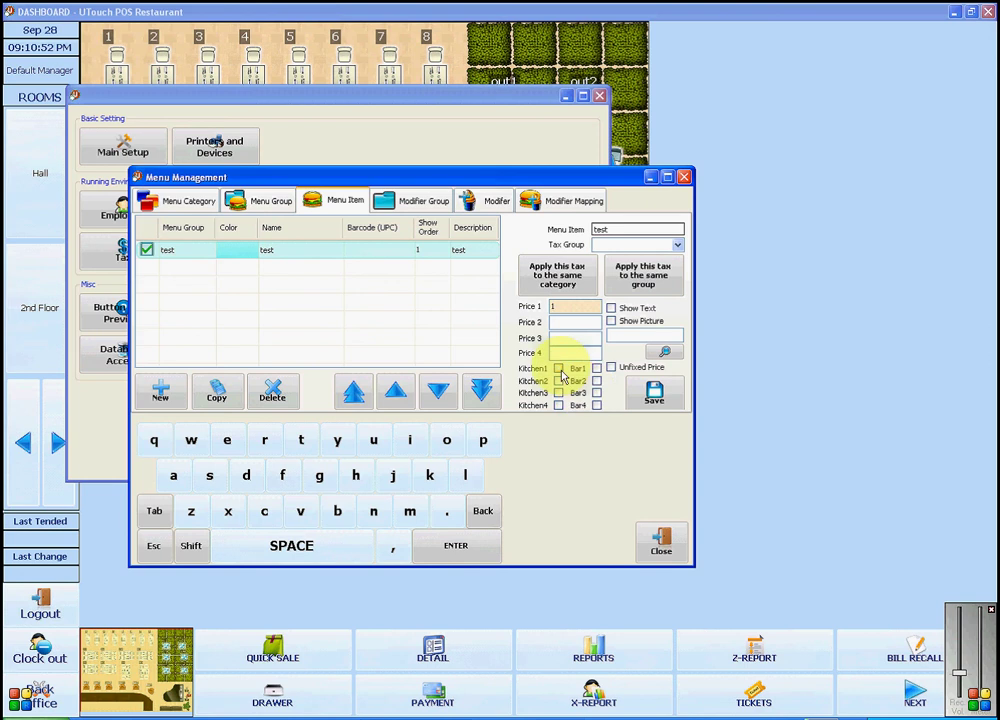
click(559, 371)
click(559, 383)
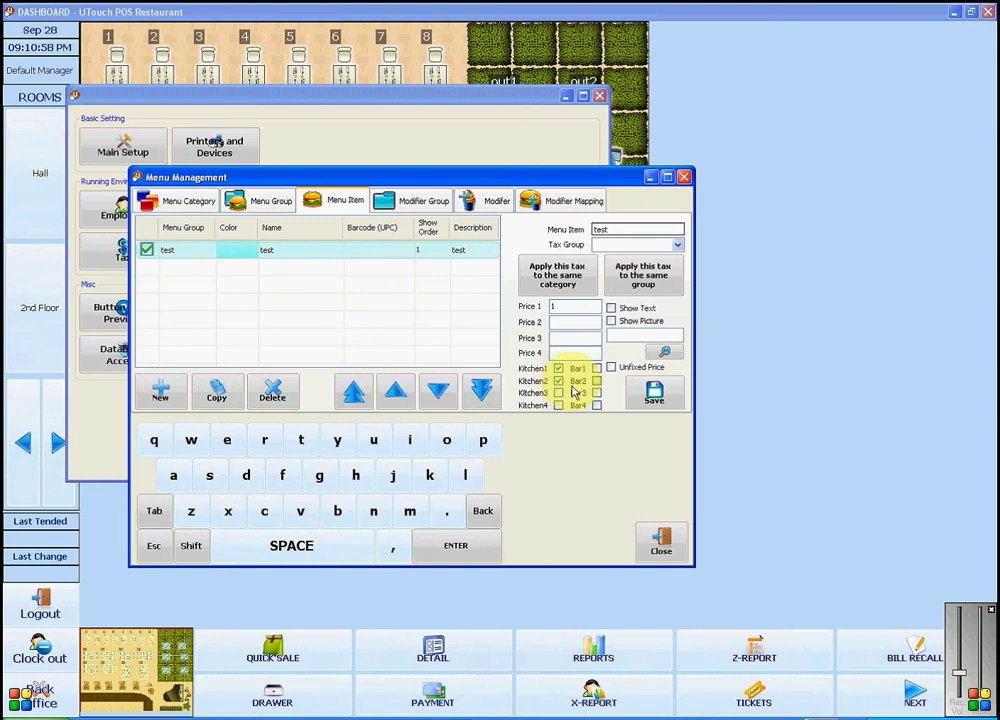
click(637, 396)
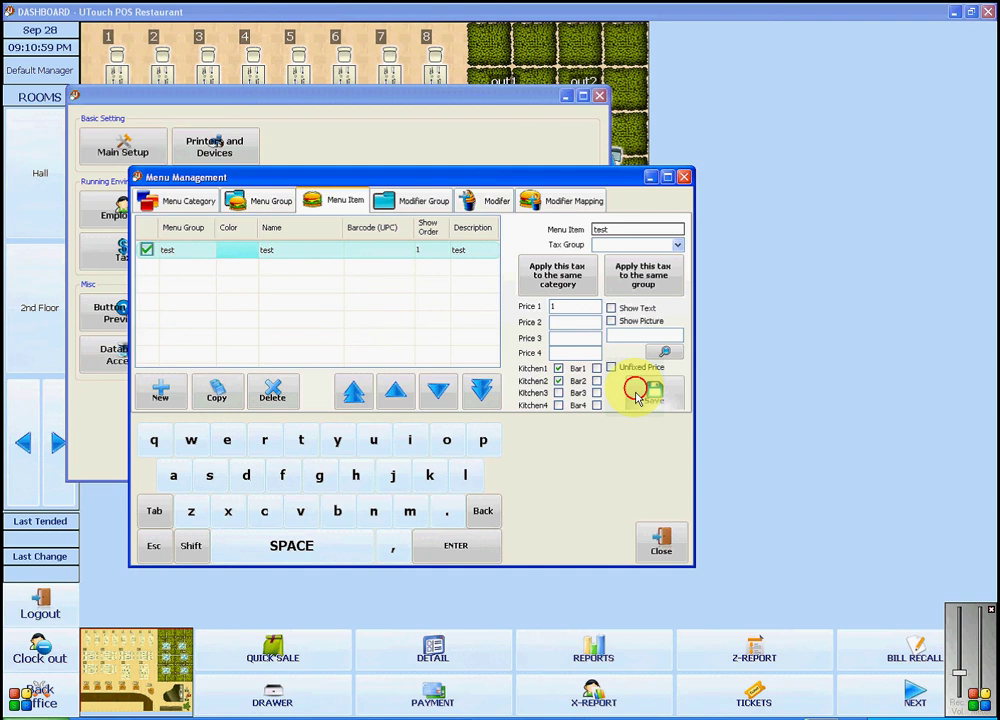
click(637, 397)
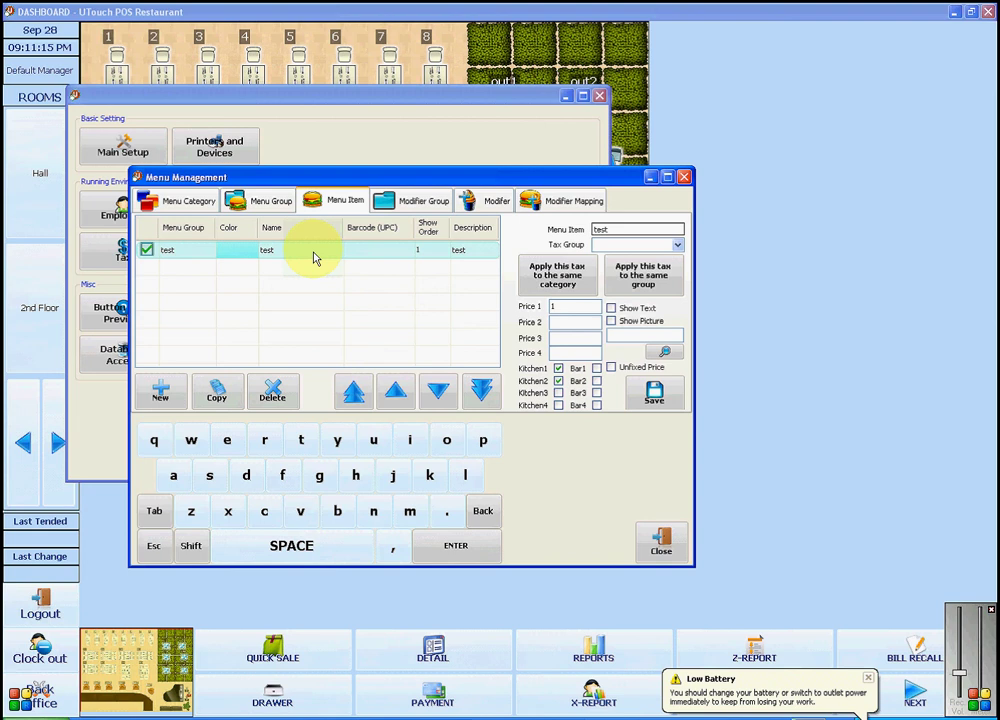
Step: Add a new modifier group with the button color BLUE 3 and name it "test"
click(430, 194)
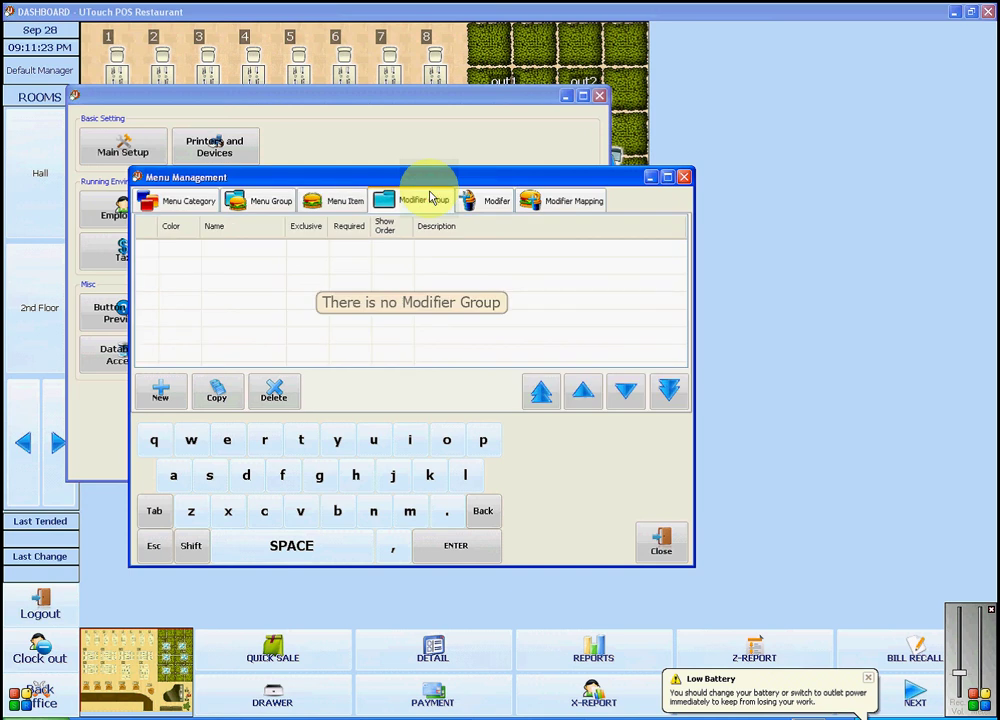
click(163, 396)
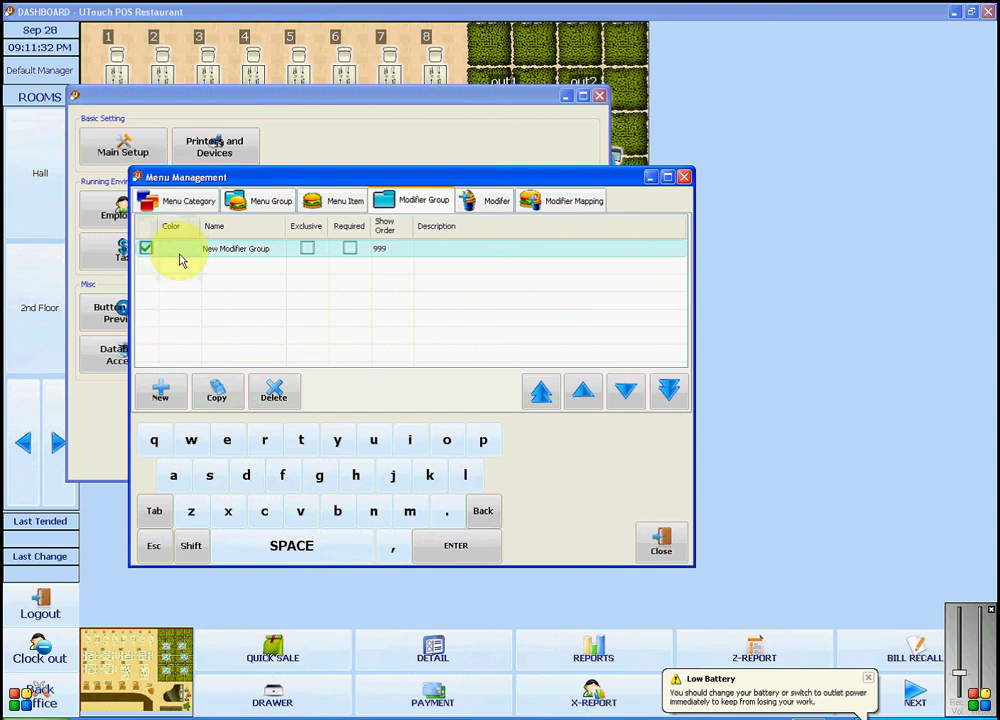
click(180, 257)
click(168, 270)
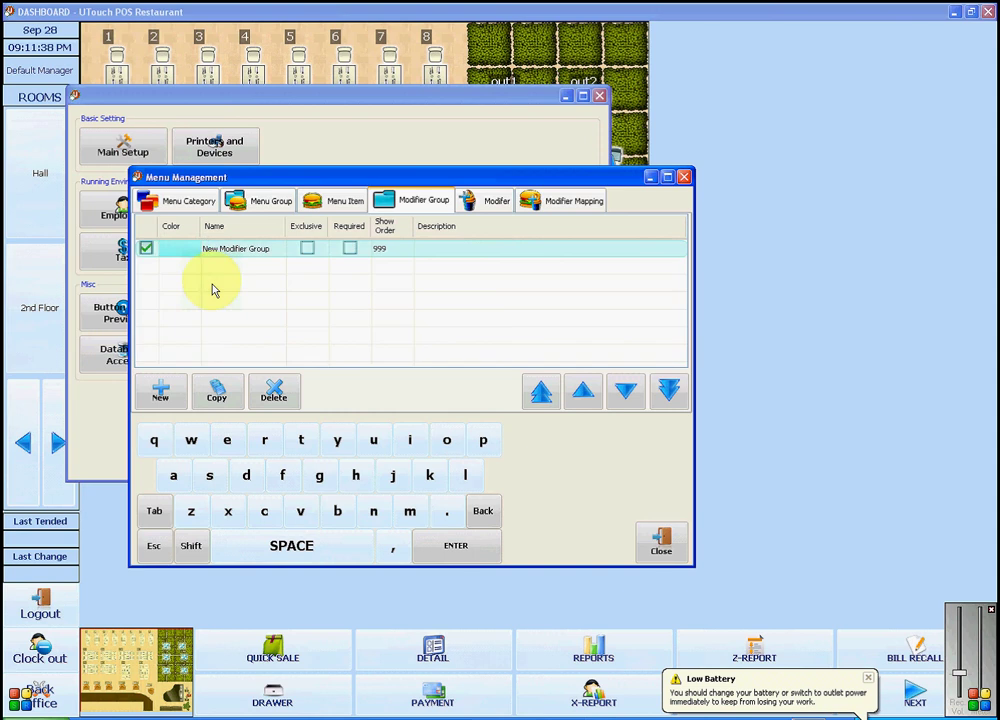
click(252, 249)
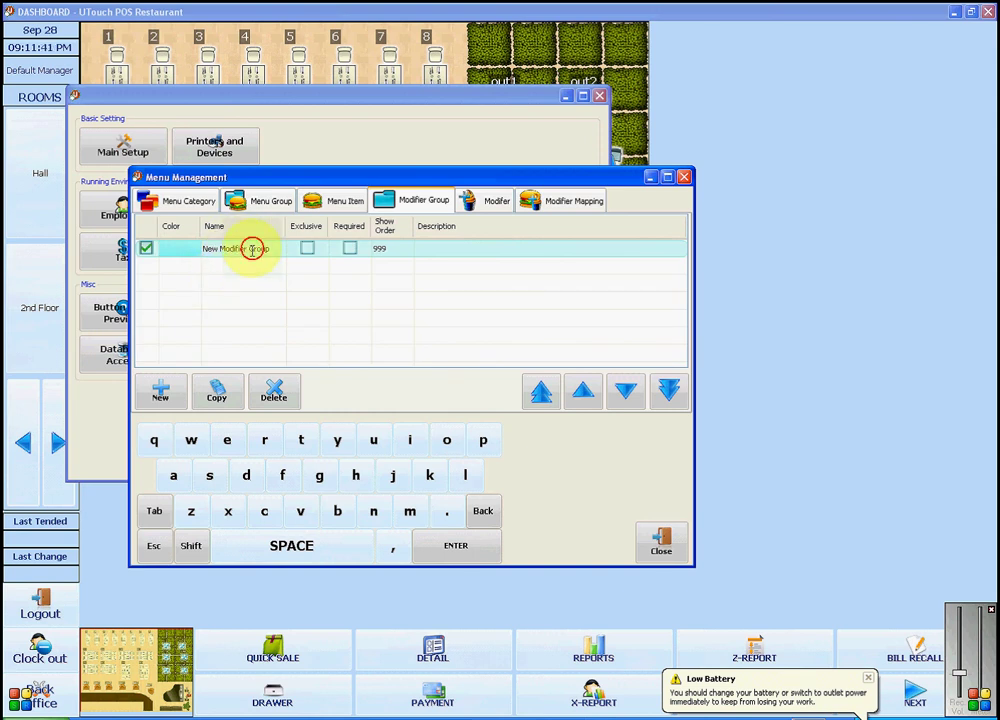
text(test)
click(293, 306)
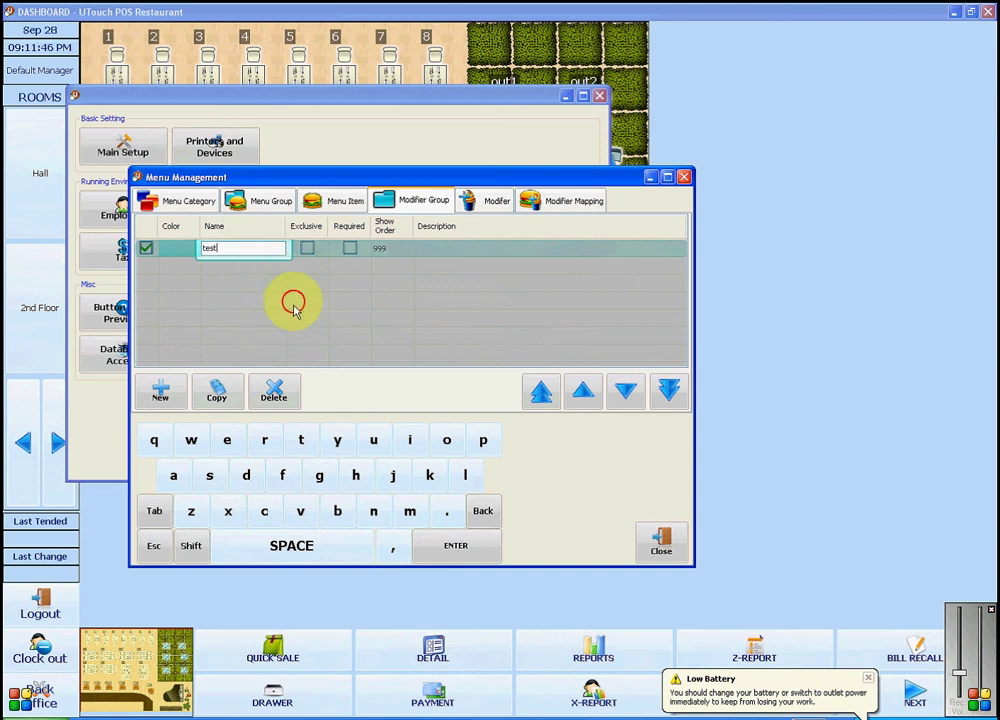
Step: Set the test modifier group's show order to 1 and its description to "test"
click(390, 248)
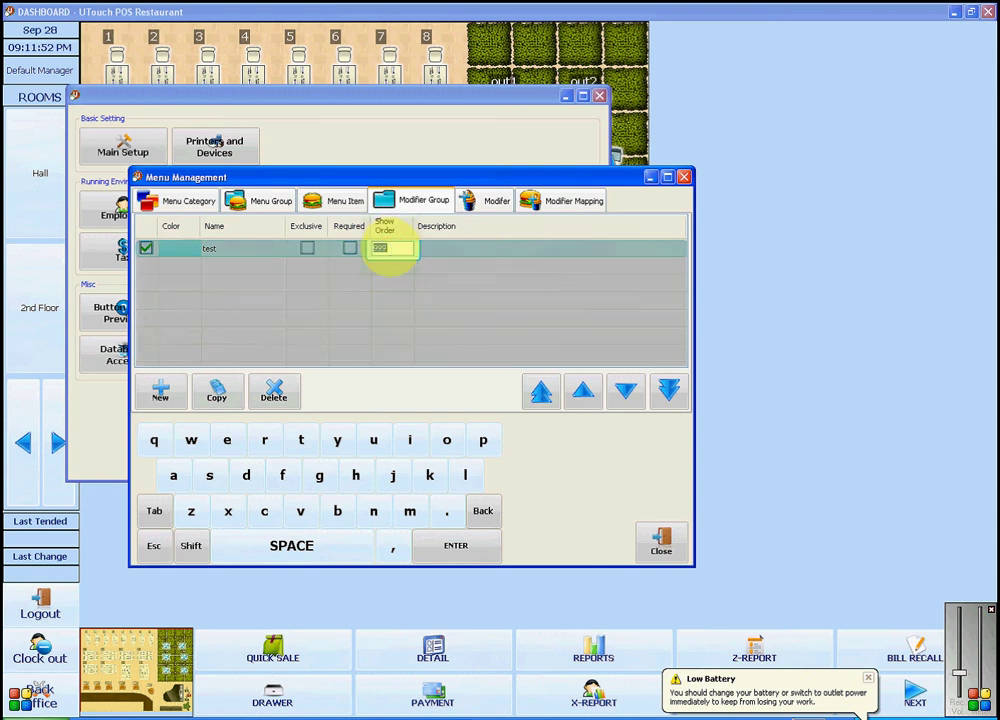
text(1)
click(386, 274)
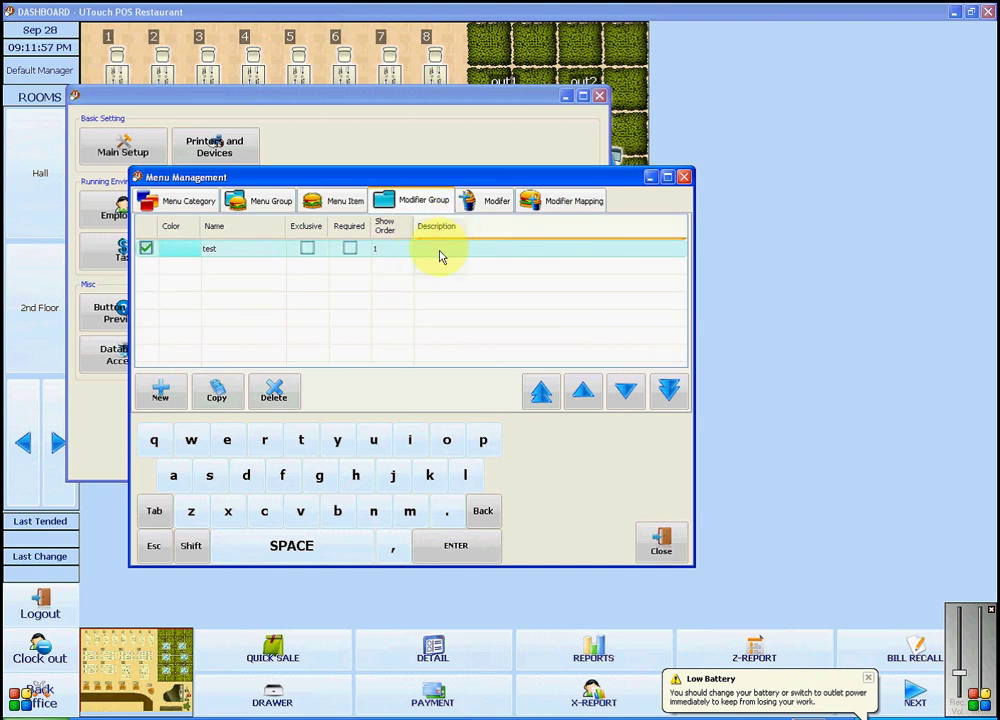
click(439, 250)
text(te)
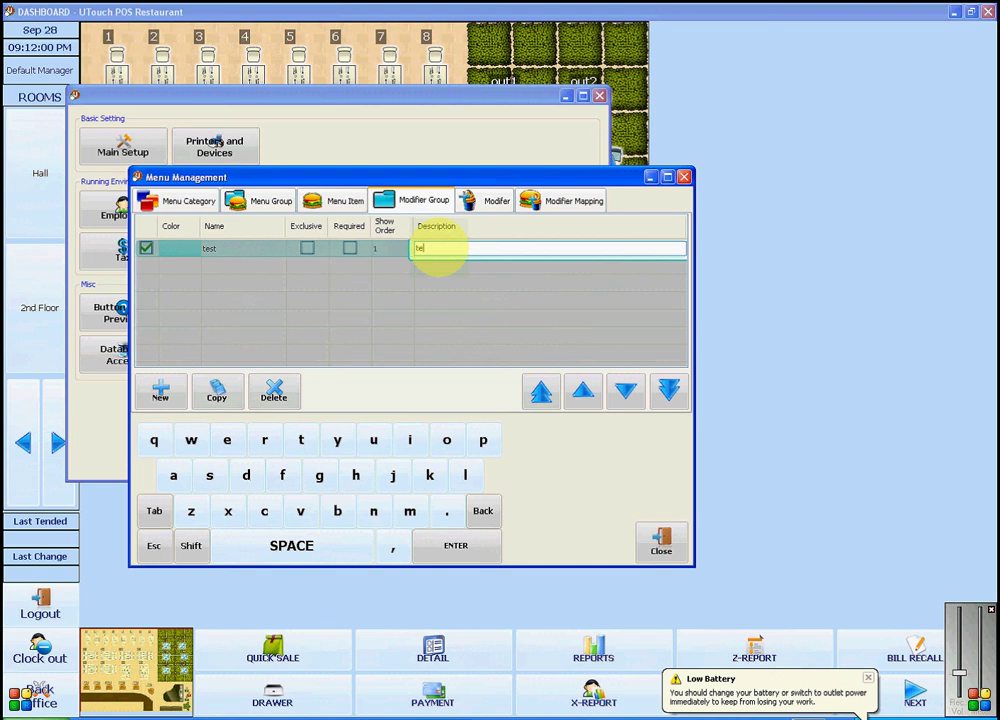
text(st)
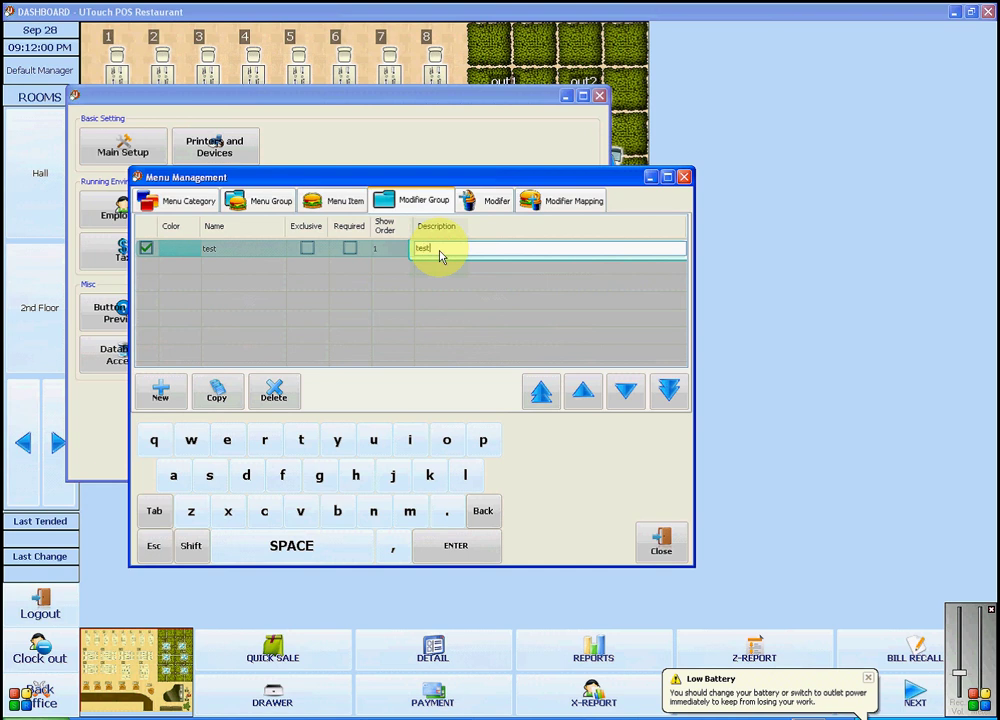
click(409, 300)
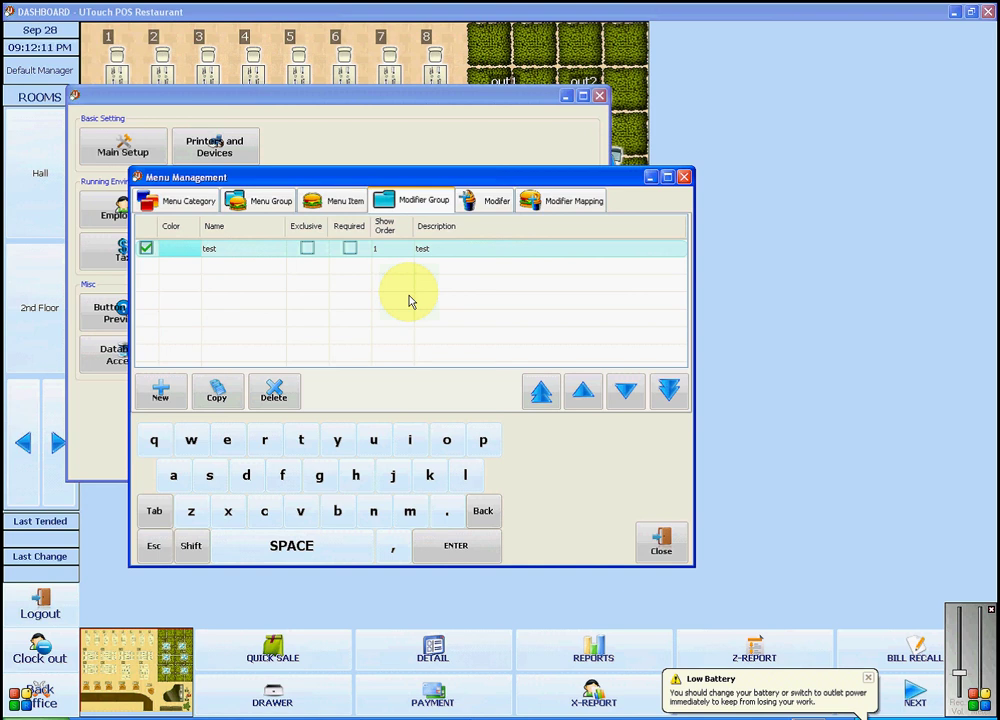
Step: Add a new modifier and assign it to the test modifier group
click(487, 204)
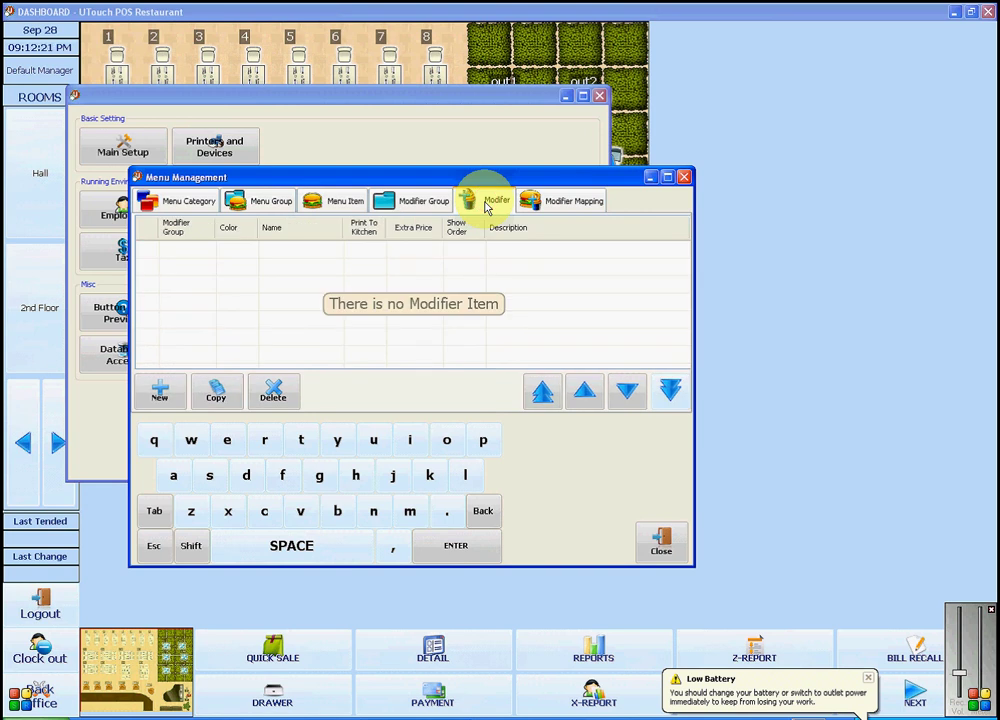
click(161, 390)
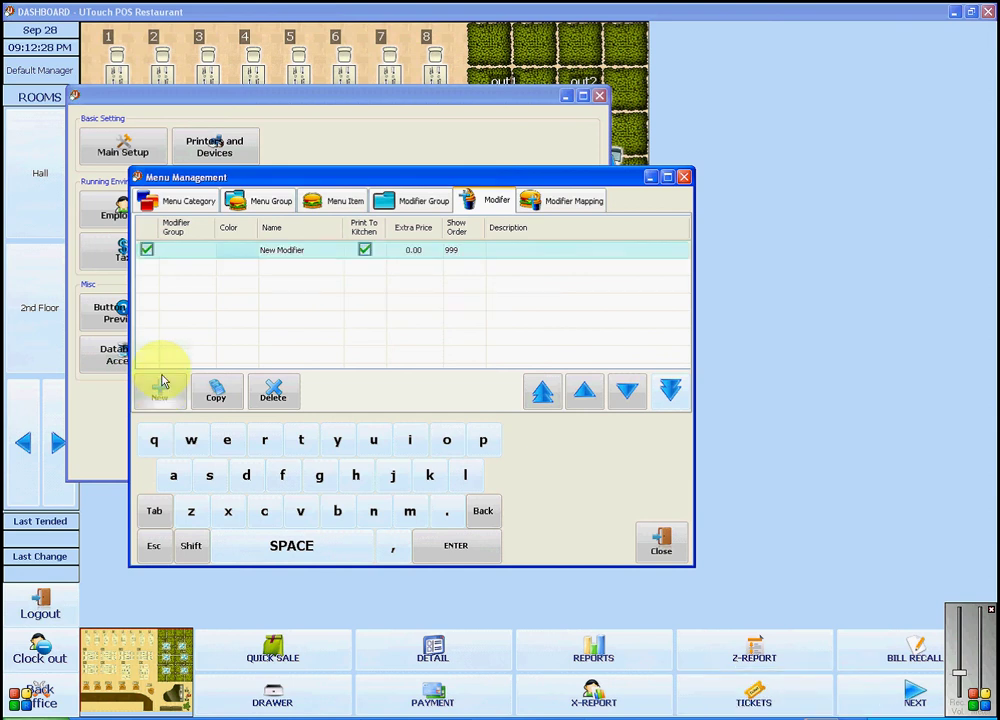
click(190, 252)
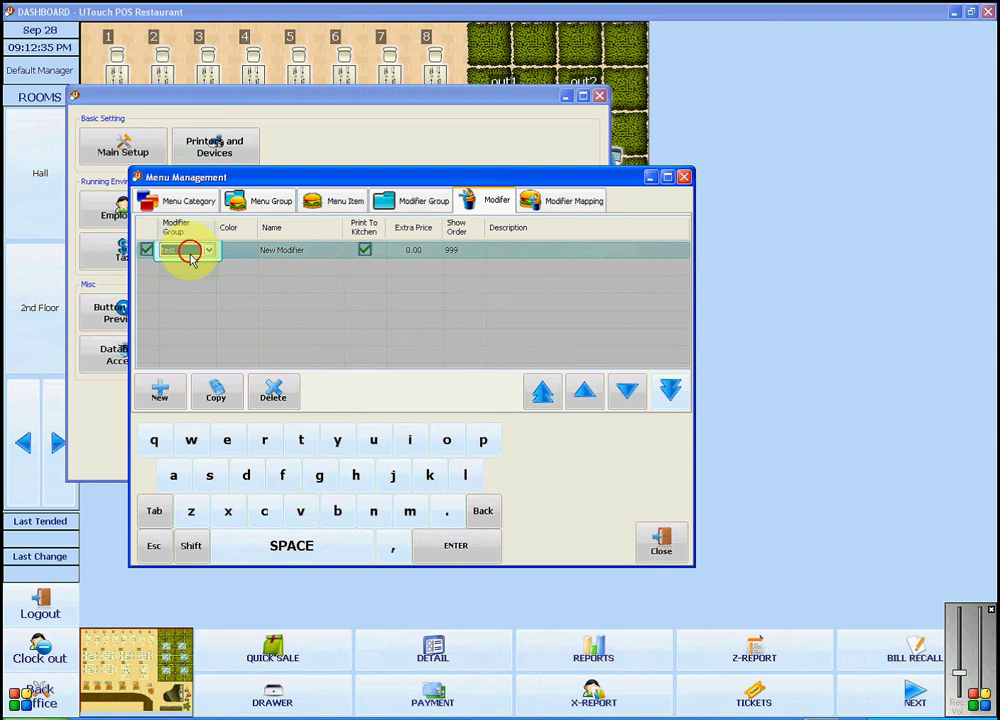
click(209, 252)
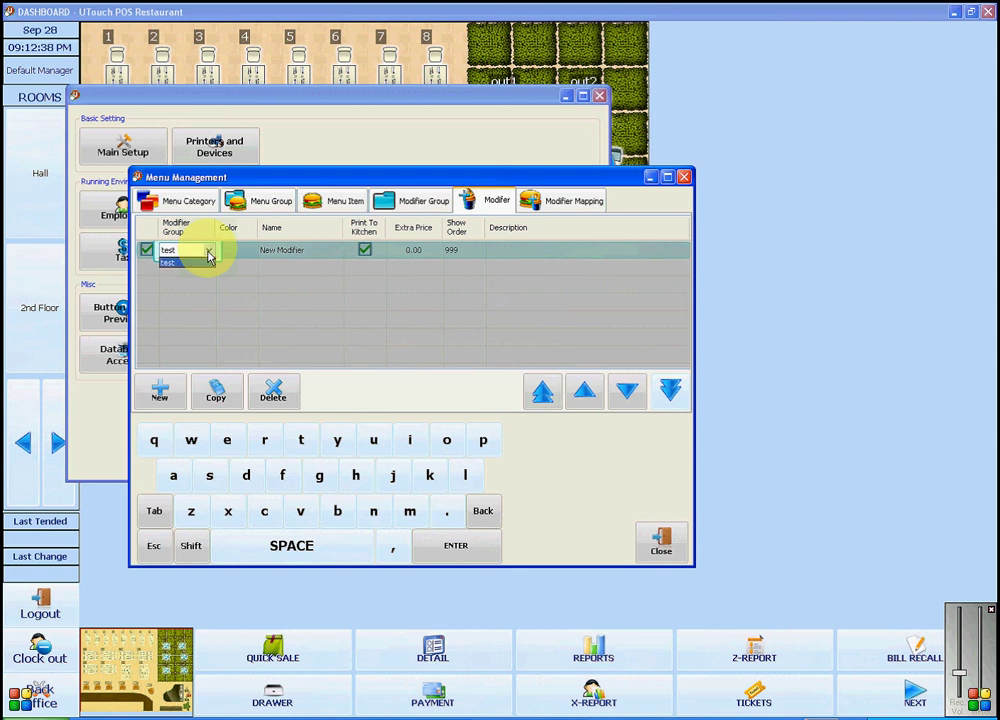
click(192, 265)
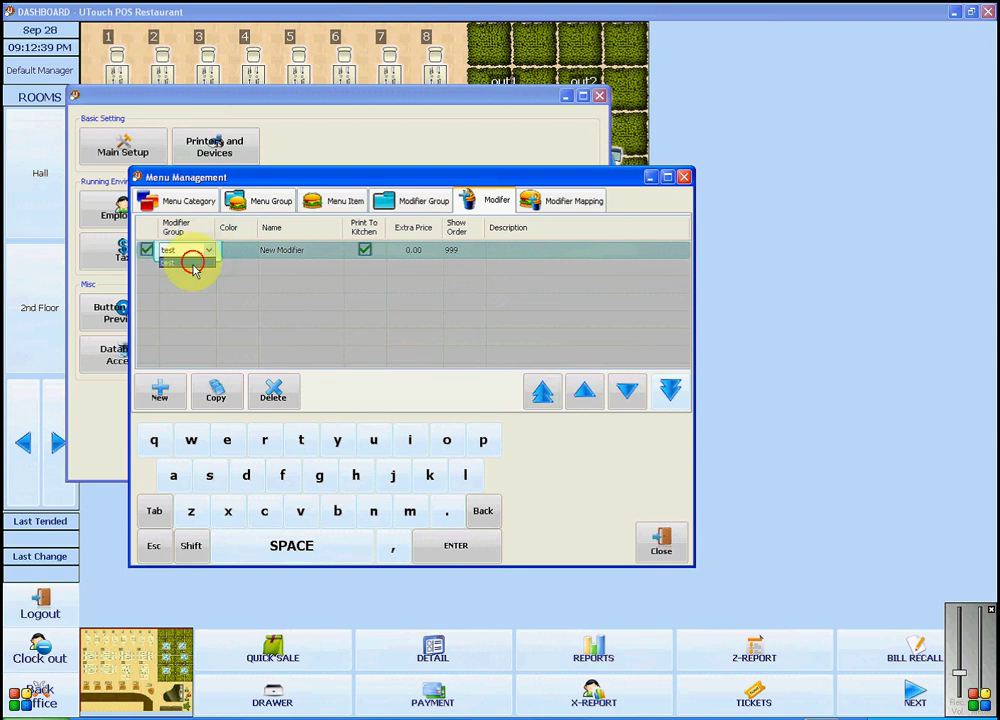
click(210, 292)
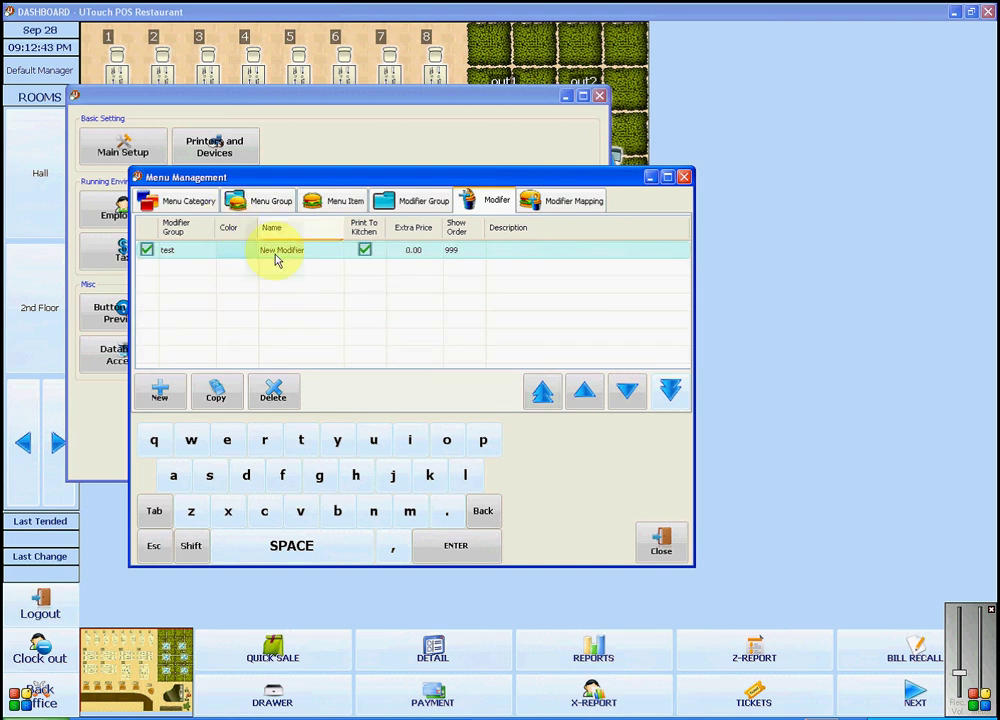
Step: Give the new modifier the button color BLUE 3 and name it "test"
click(242, 256)
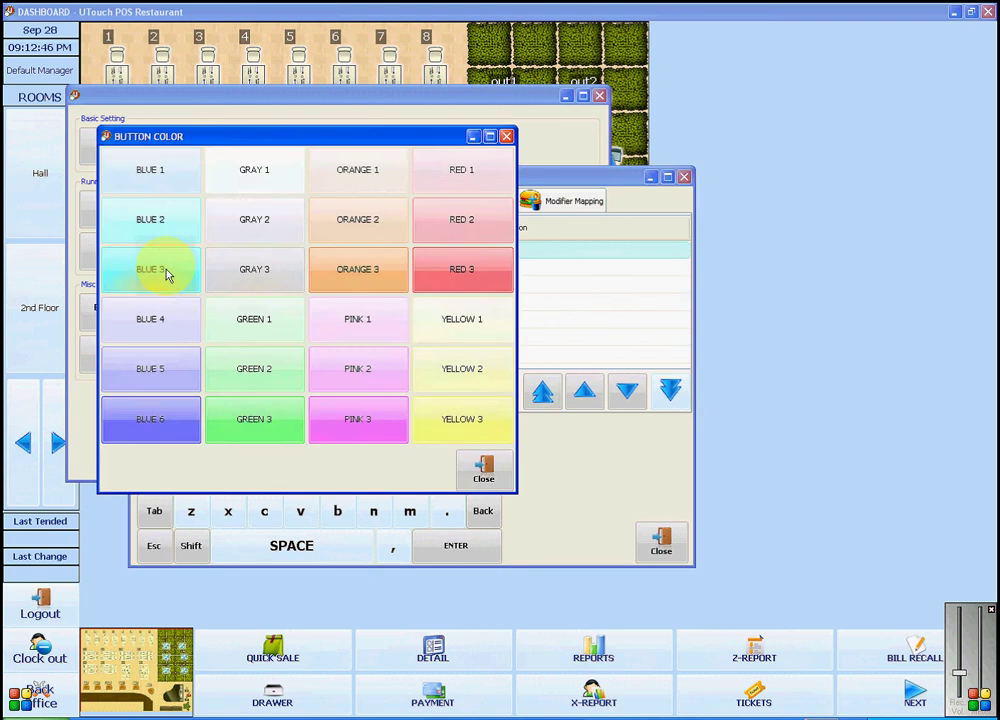
click(168, 275)
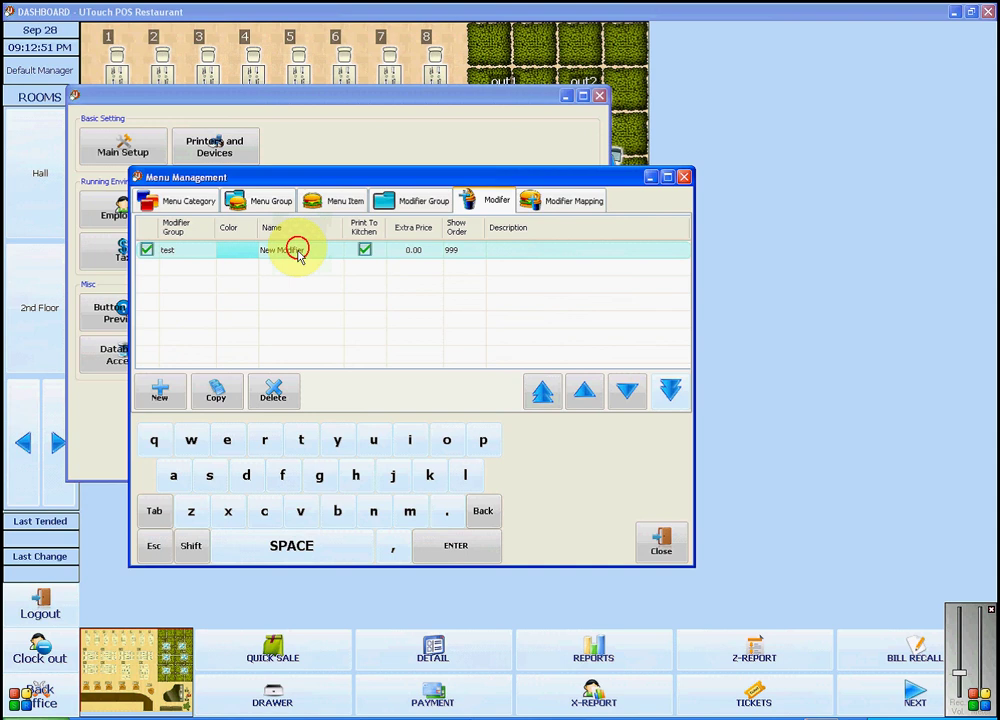
click(297, 250)
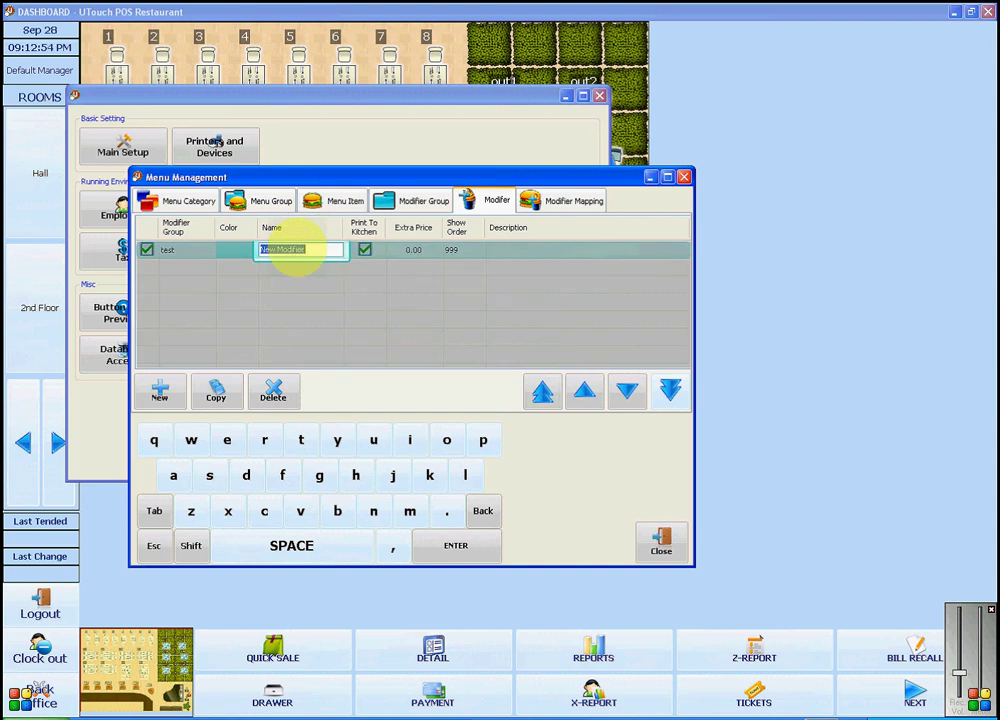
text(test)
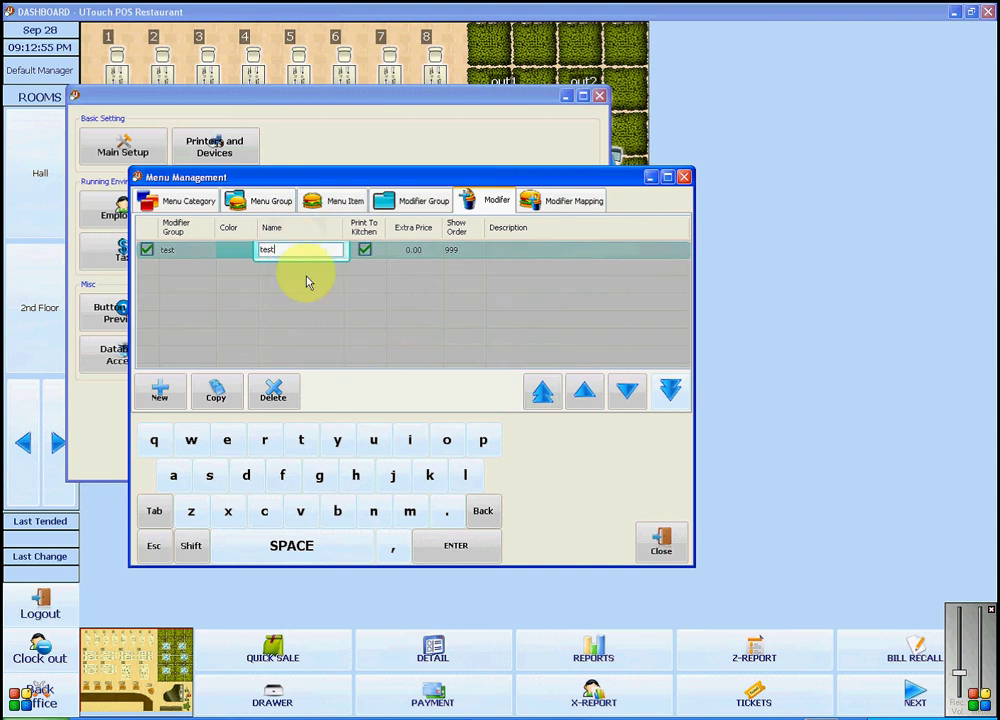
click(306, 305)
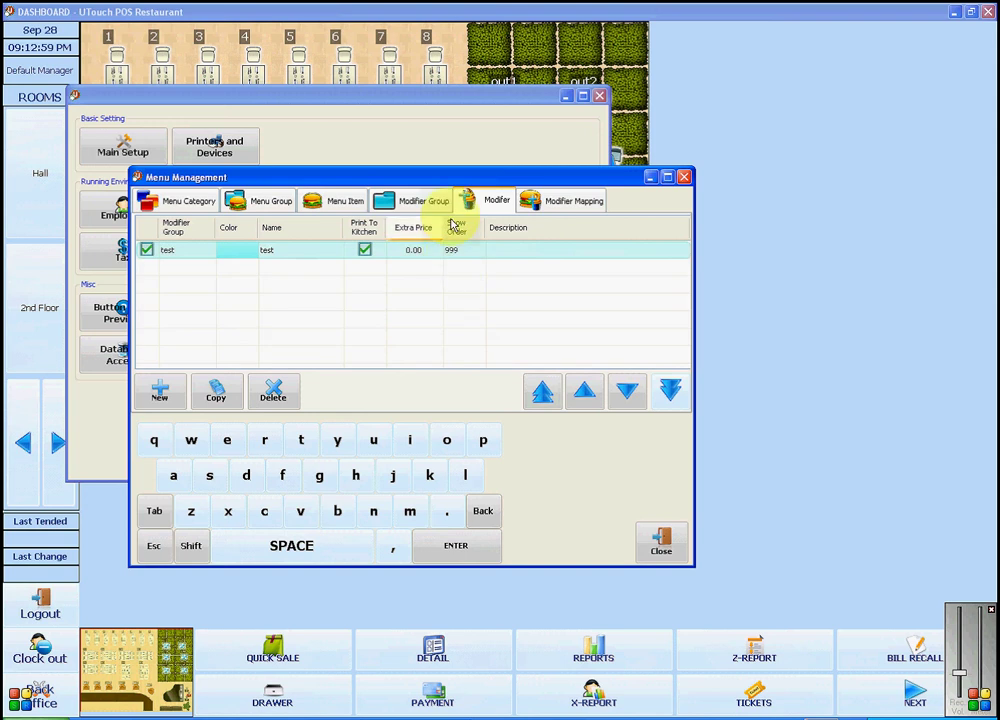
Step: Set the test modifier's show order to 1 and its description to "test"
click(459, 250)
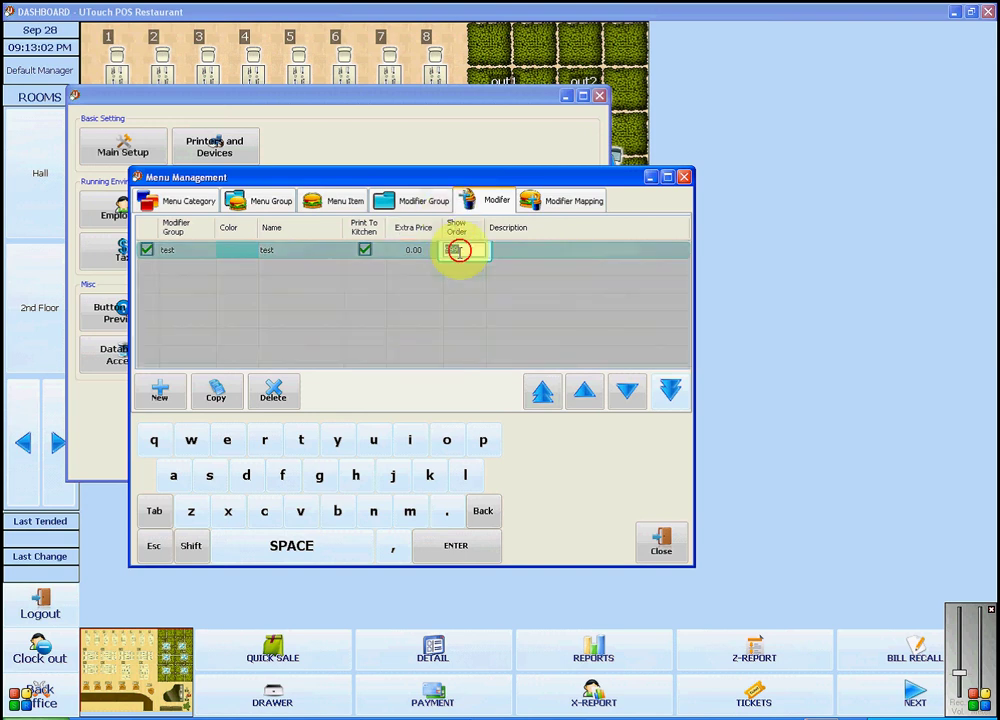
text(1)
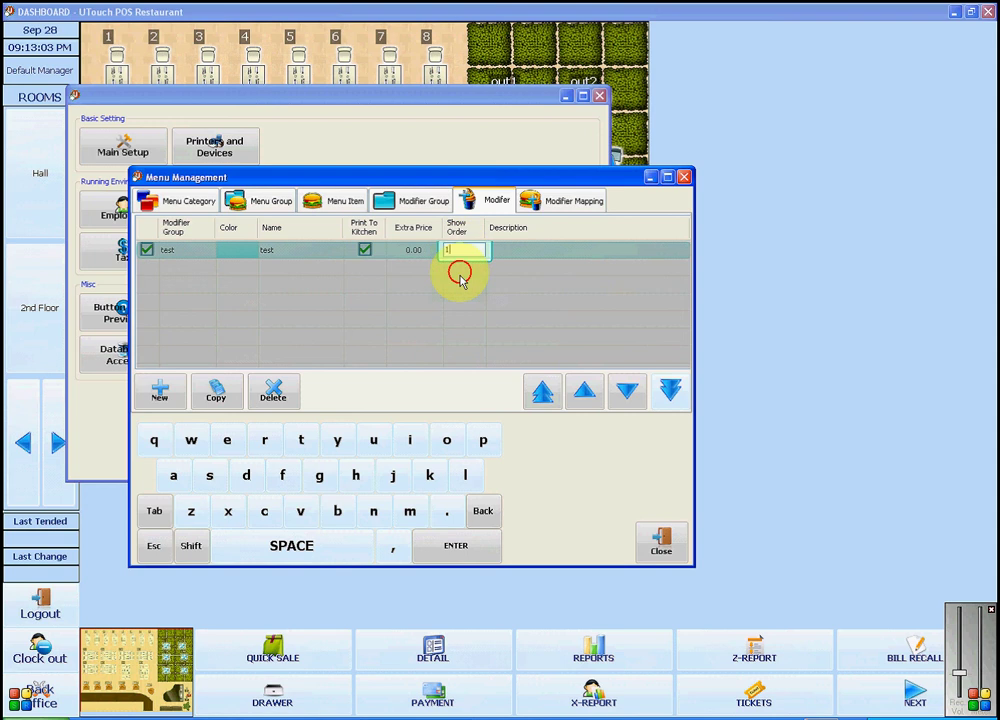
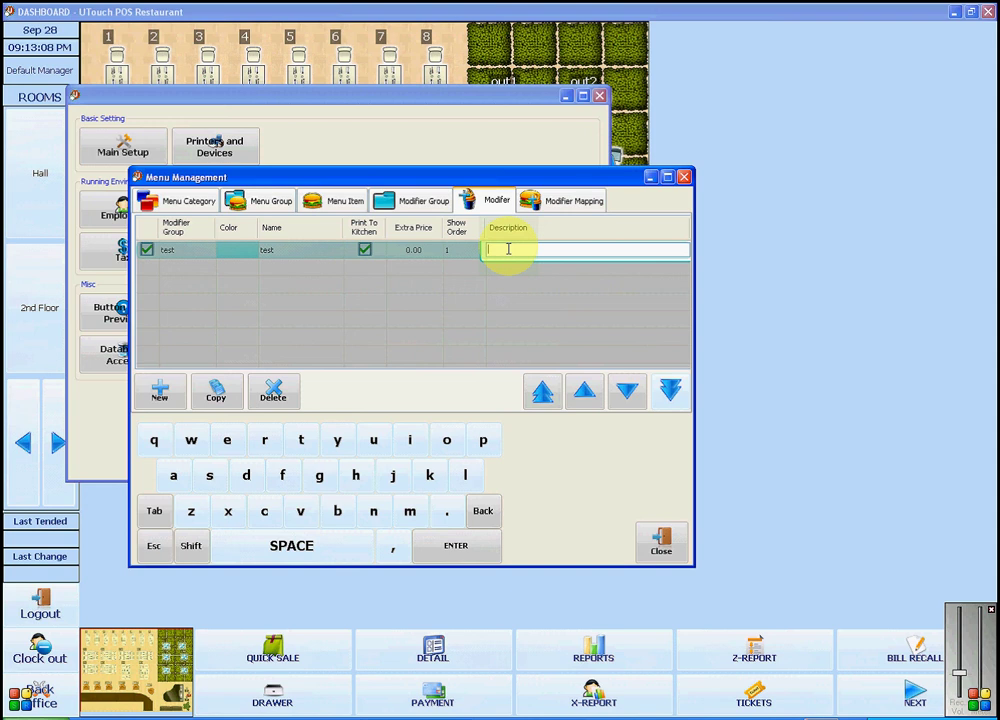
text(test)
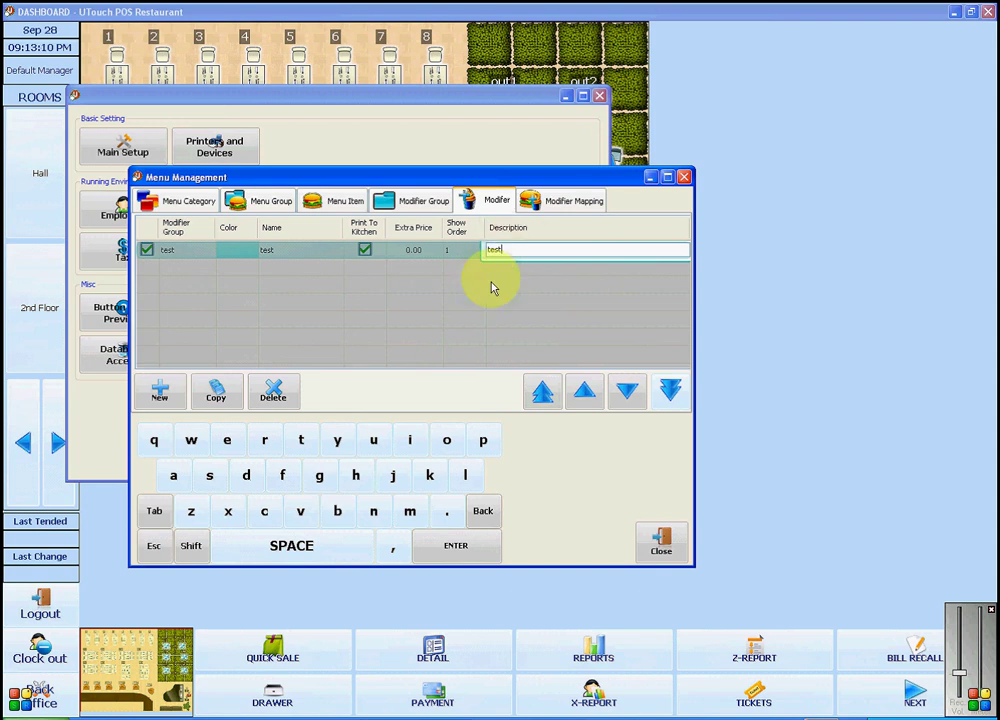
click(450, 284)
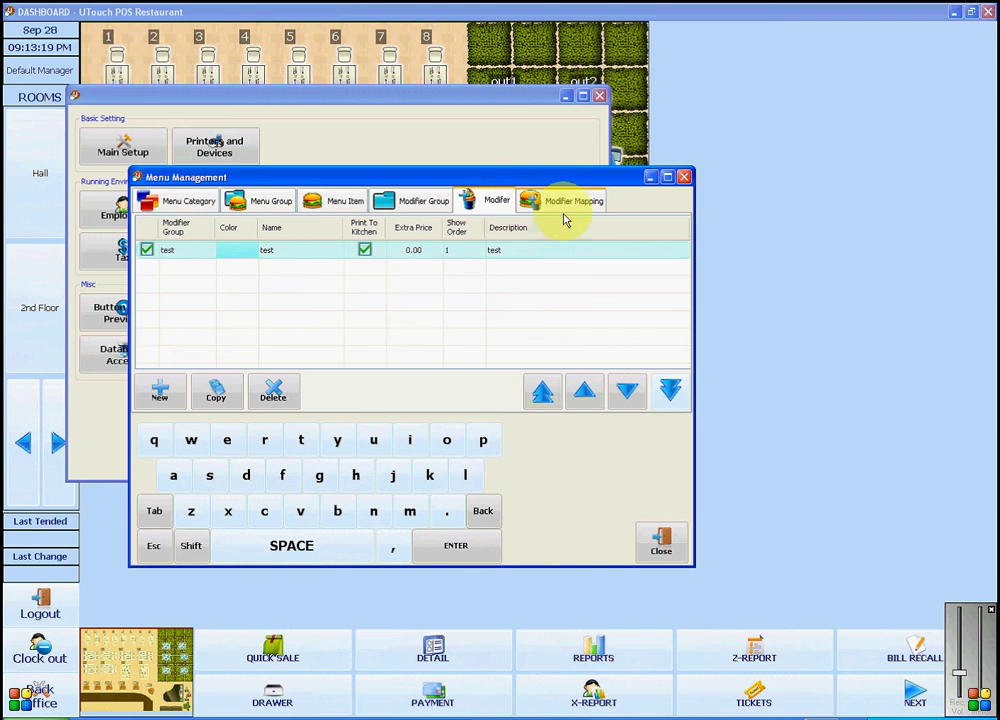
Step: Map the test modifier group to the test menu item and remove that mapping again
click(550, 203)
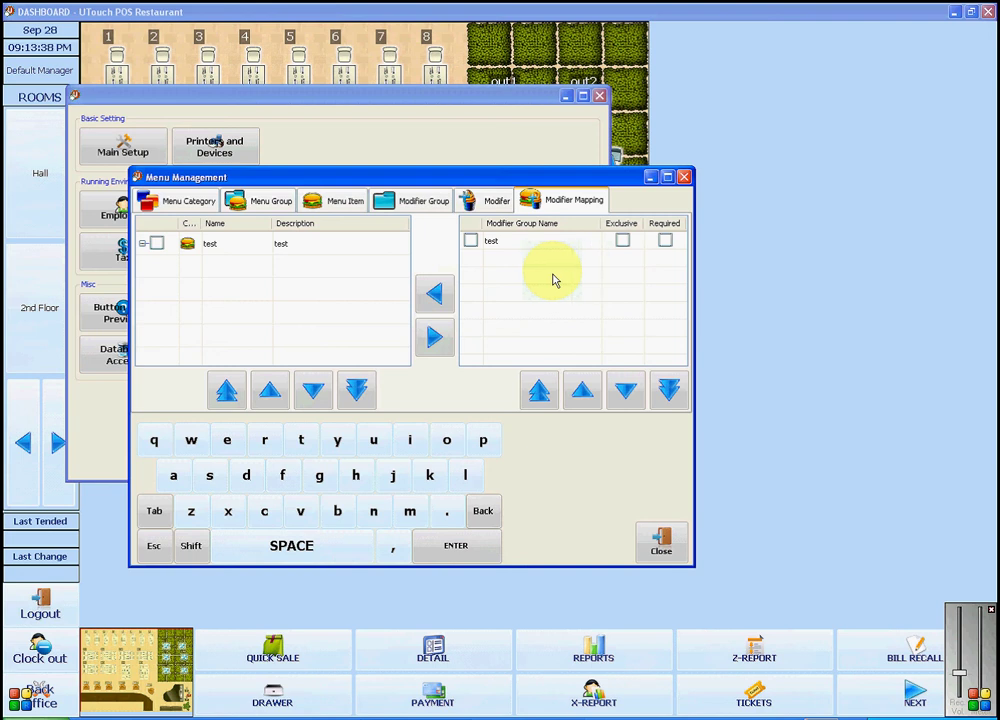
click(471, 243)
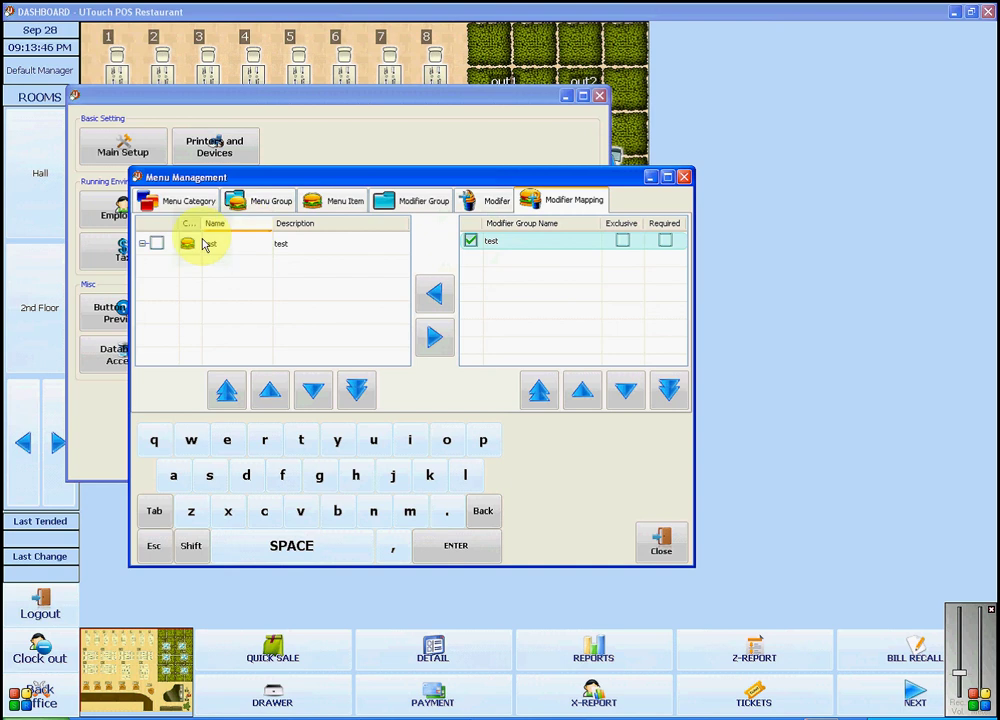
click(158, 243)
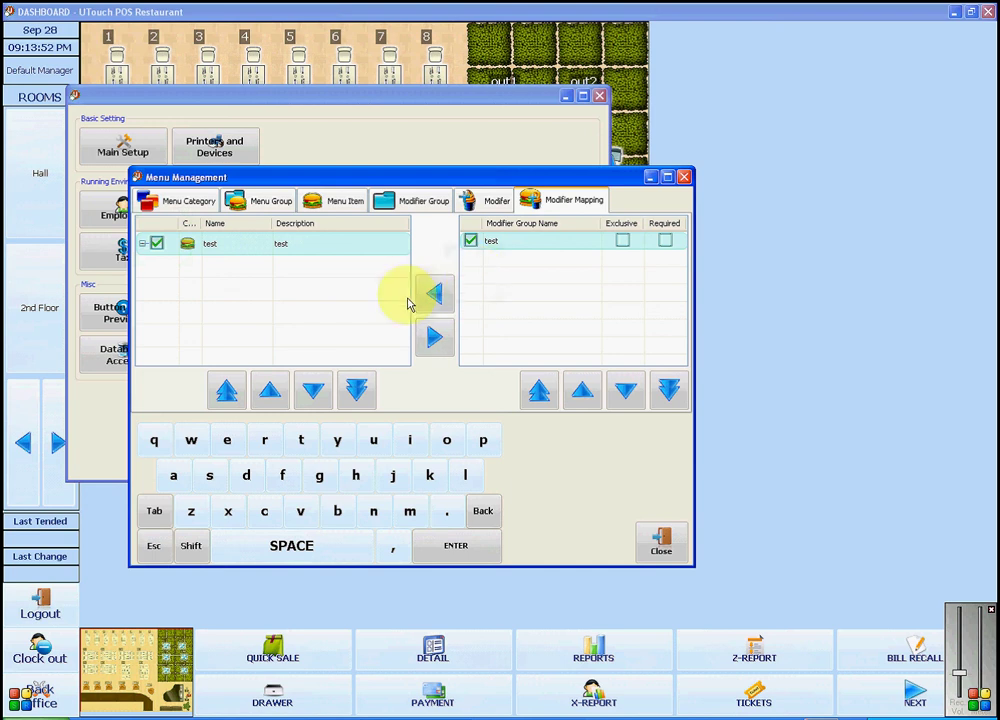
click(433, 303)
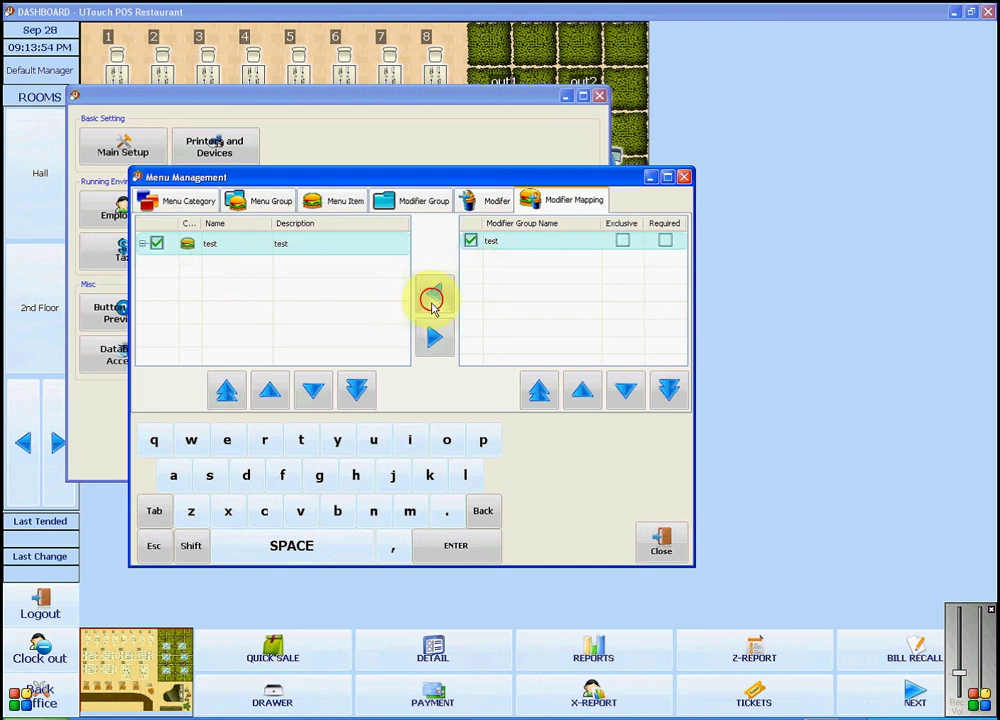
click(429, 250)
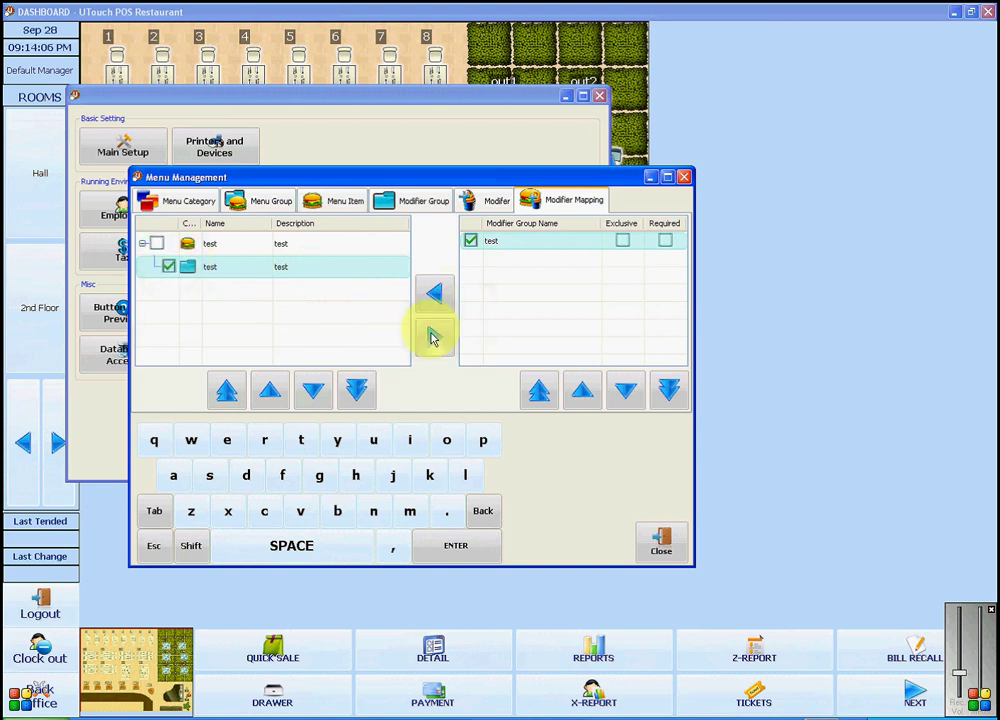
click(431, 334)
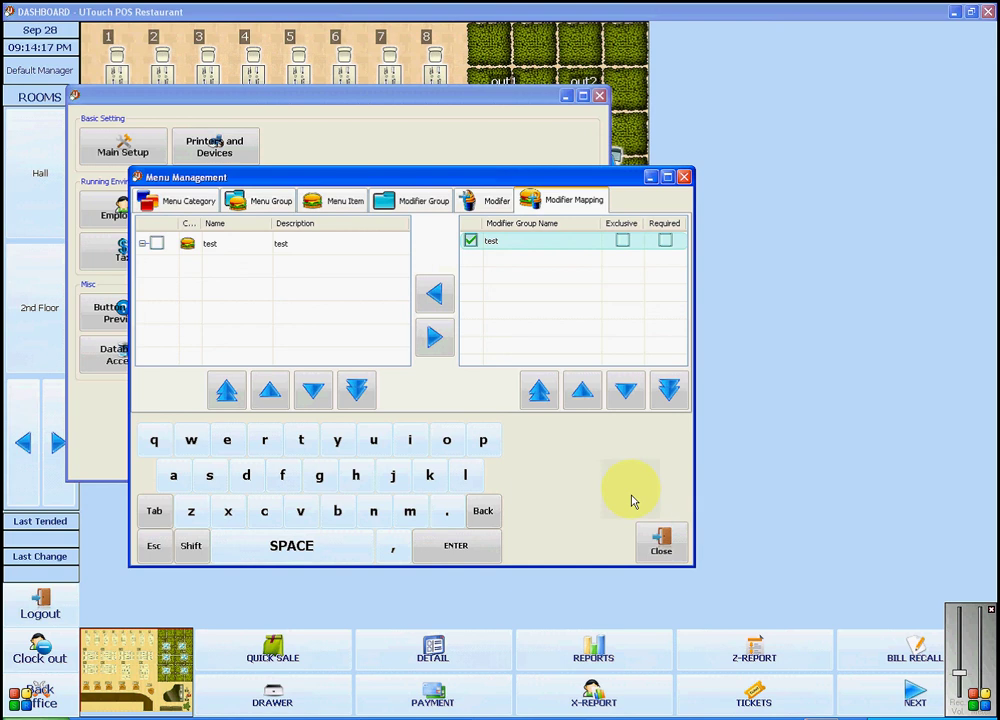
Step: Close the menu management window and the back office settings window
click(657, 552)
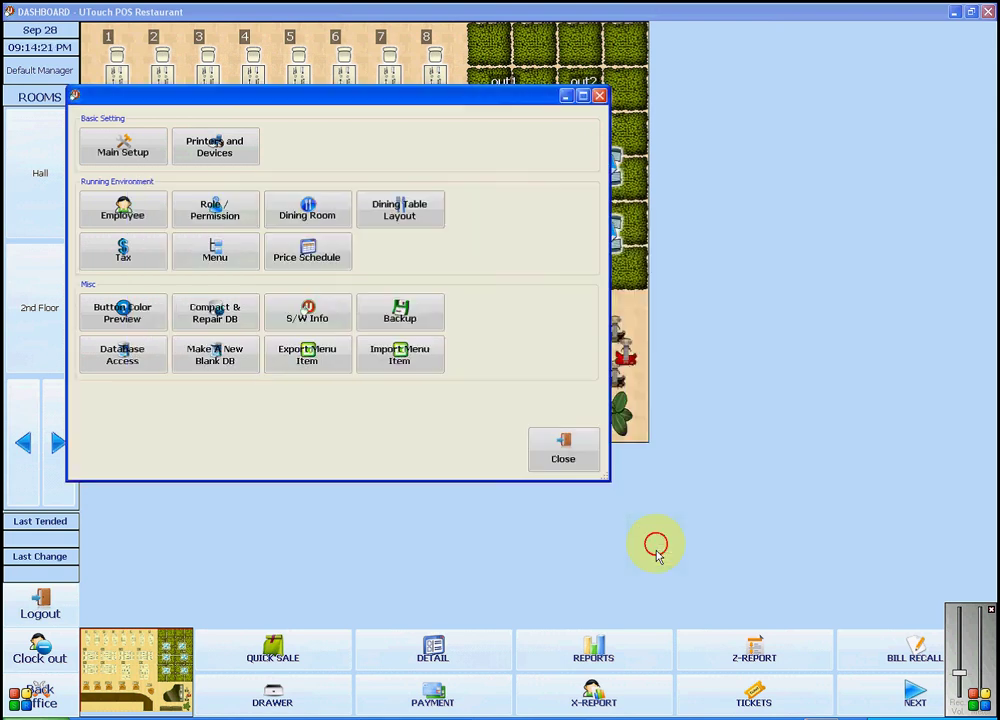
click(537, 462)
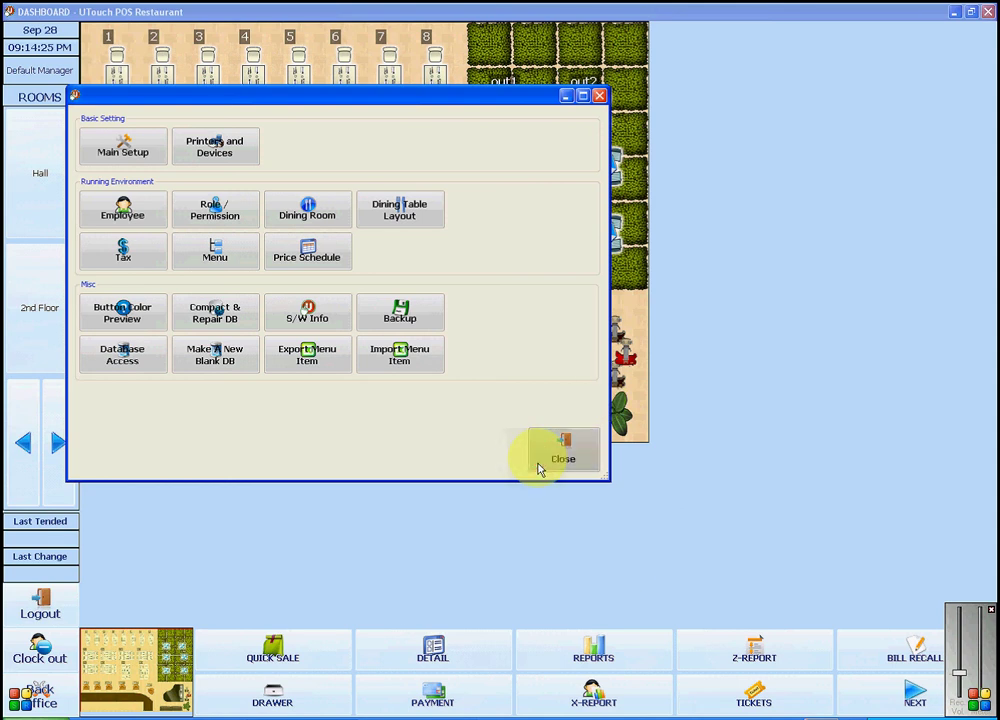